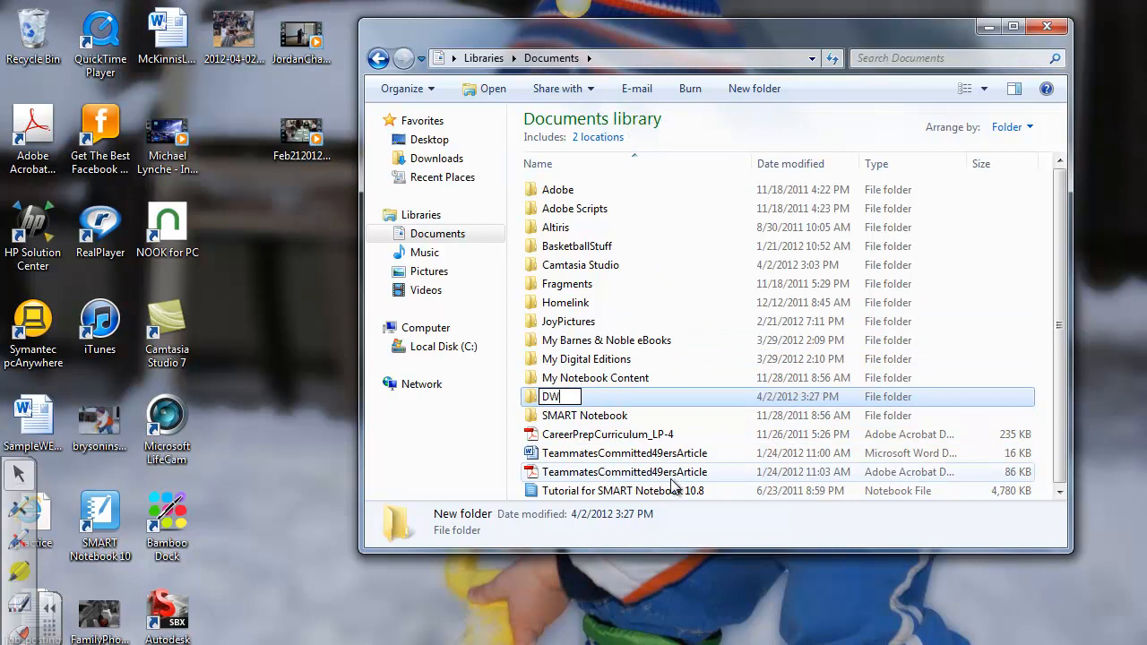
Step: Name the new folder in the Documents library DWfm and open it
text(fm)
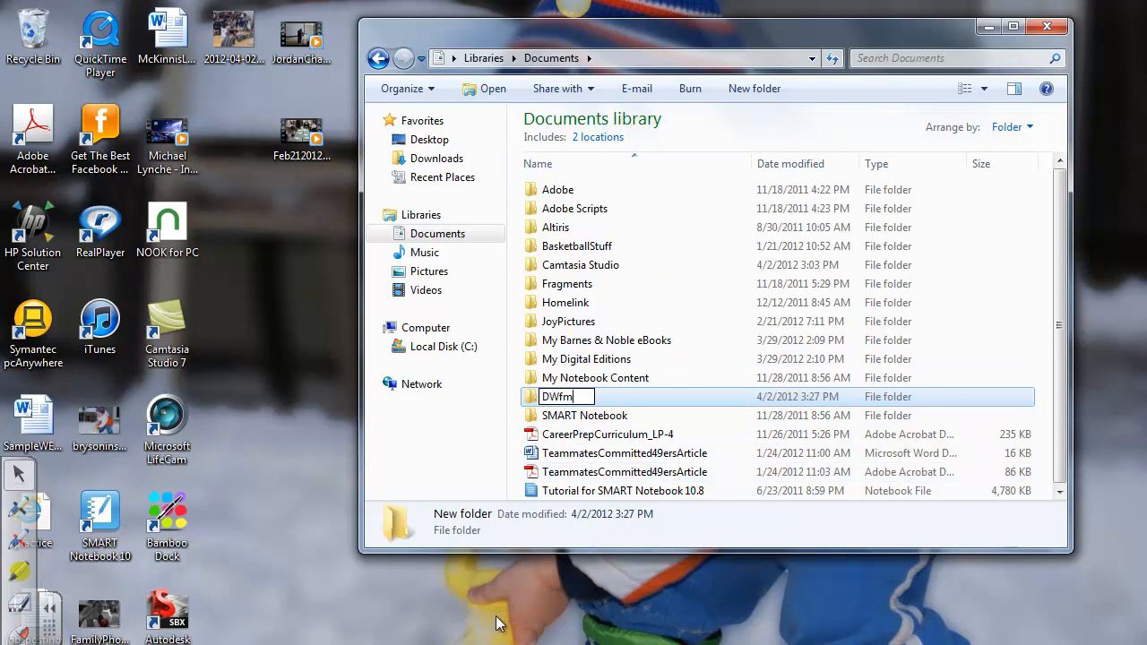
click(578, 455)
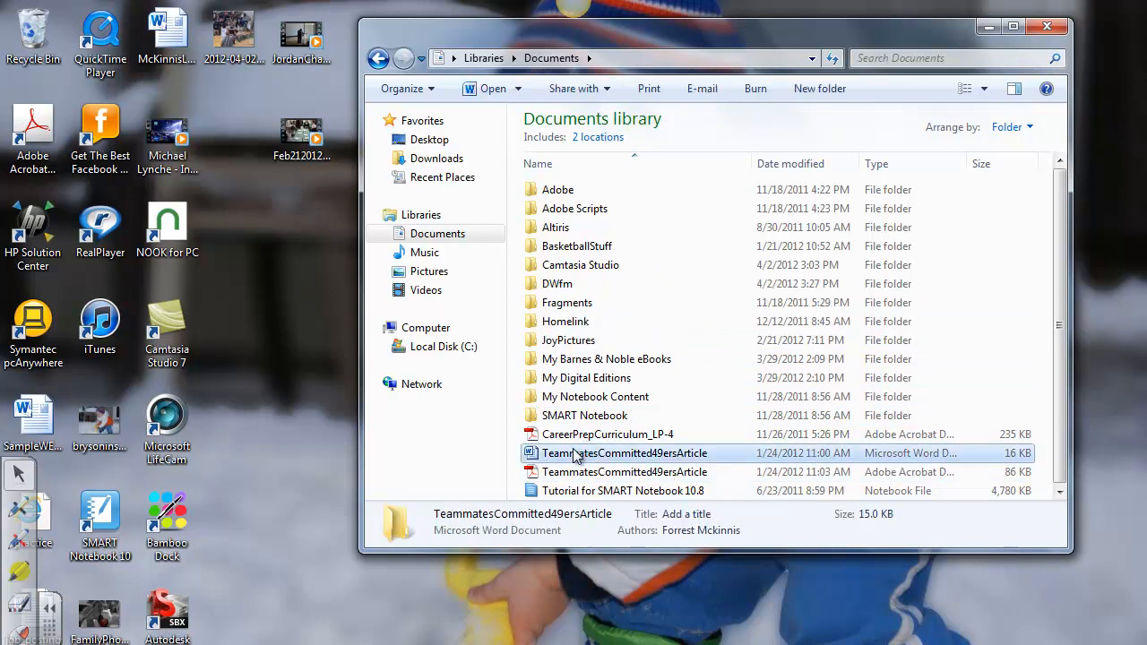
double_click(565, 285)
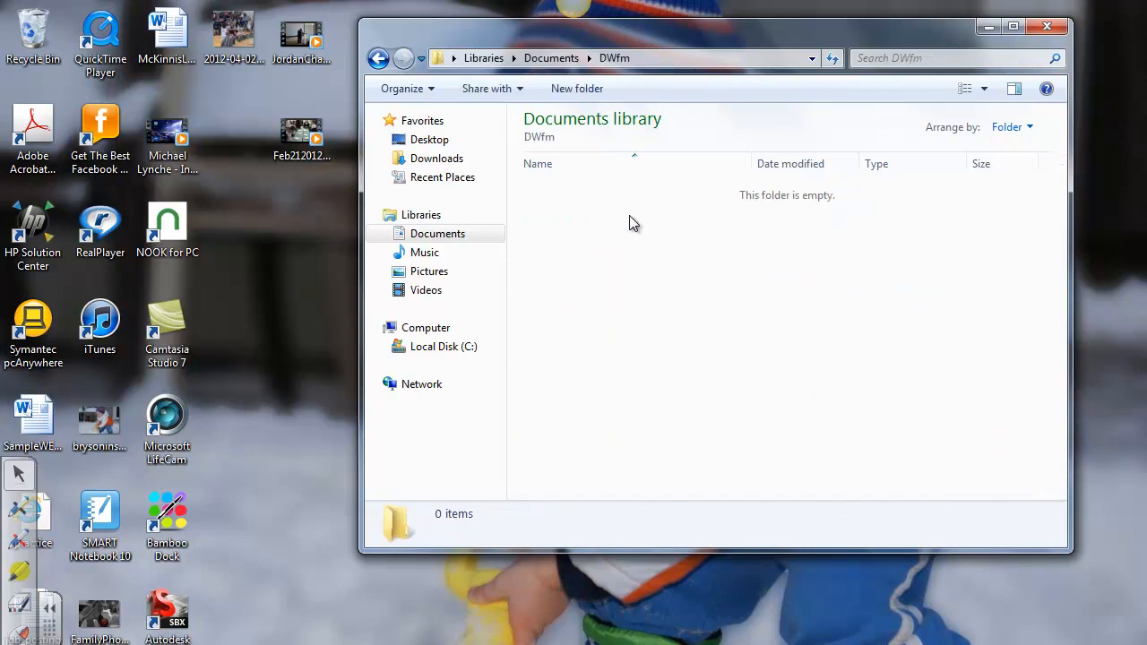
Step: Create a subfolder named DWfmroot inside the DWfm folder
click(574, 88)
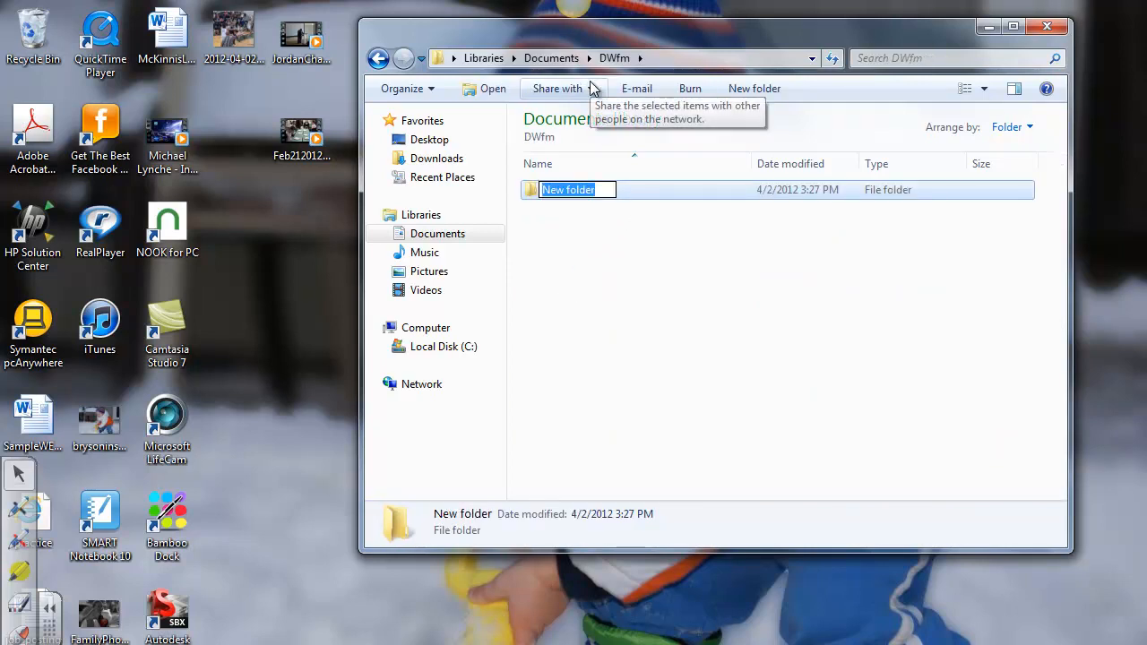
text(DW)
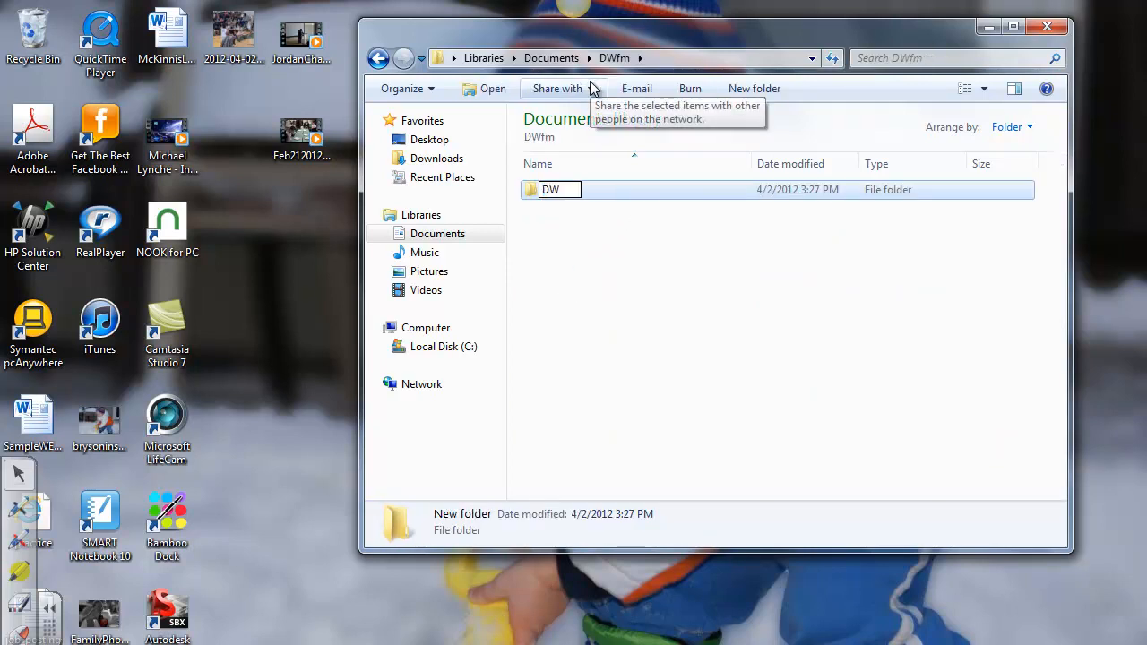
text(fmroot)
click(592, 222)
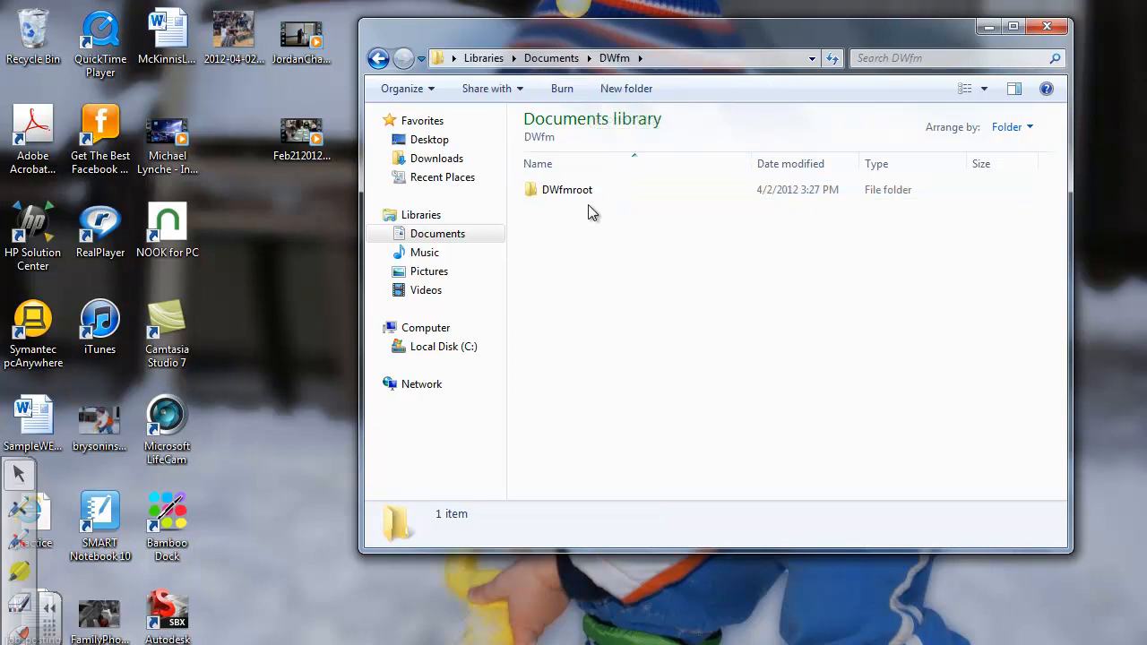
Step: Create a second subfolder named DWfmimages inside the DWfm folder
click(625, 88)
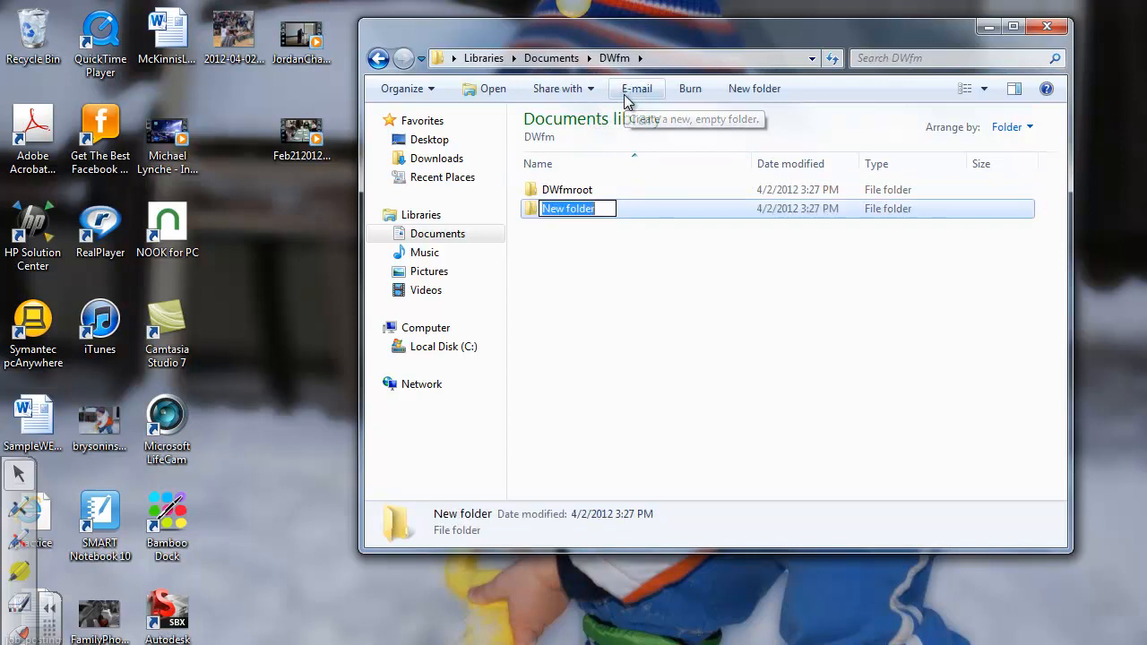
text(DW)
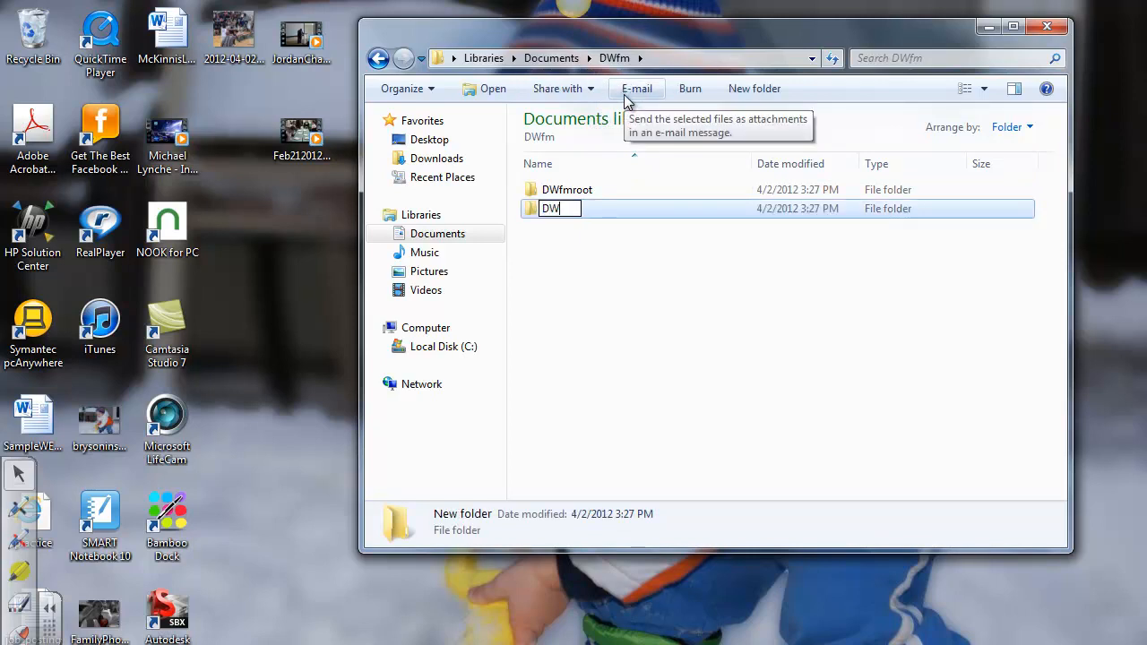
text(fmimages)
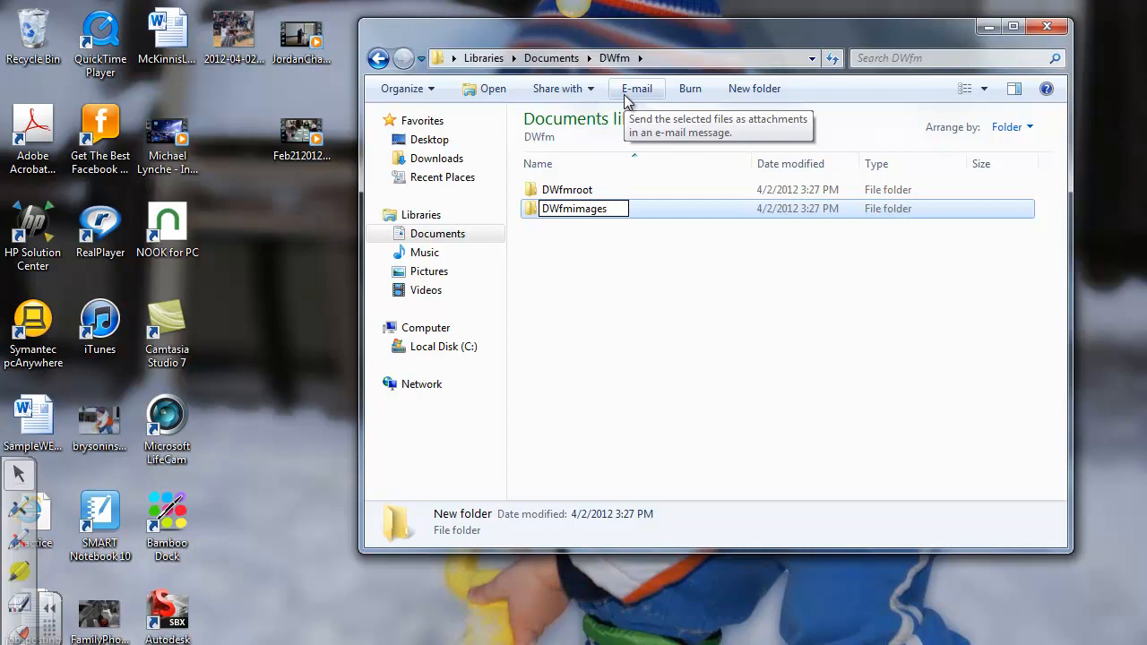
click(638, 356)
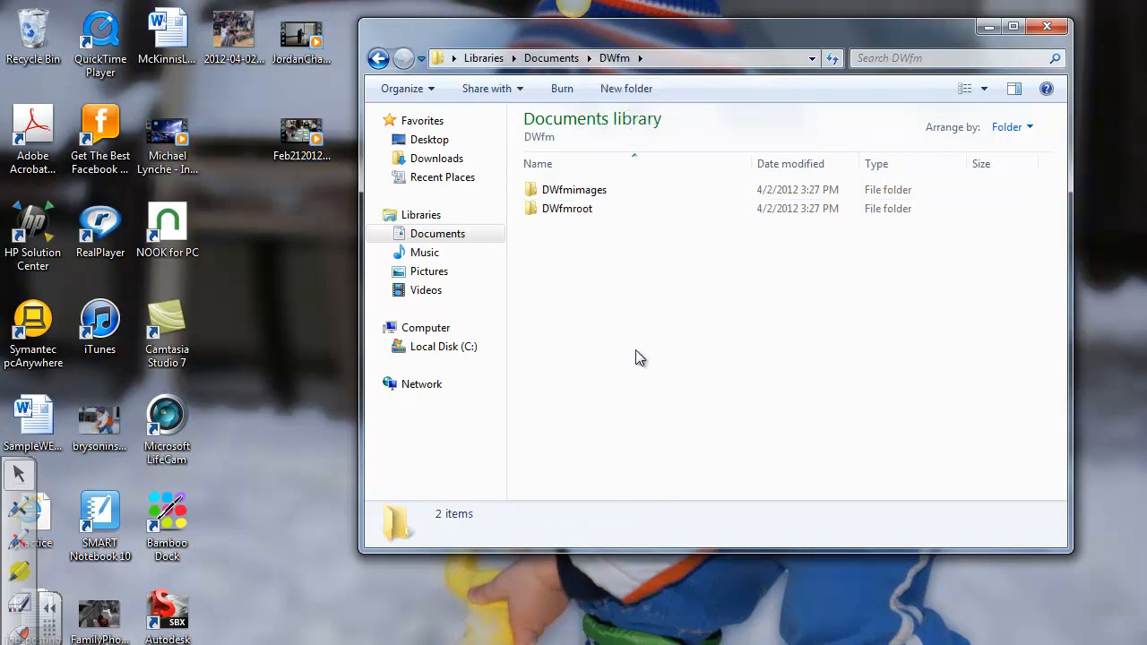
Step: Minimize the folder window and advance the Advanced Web Design lesson slides to "Setting up your local site"
click(989, 26)
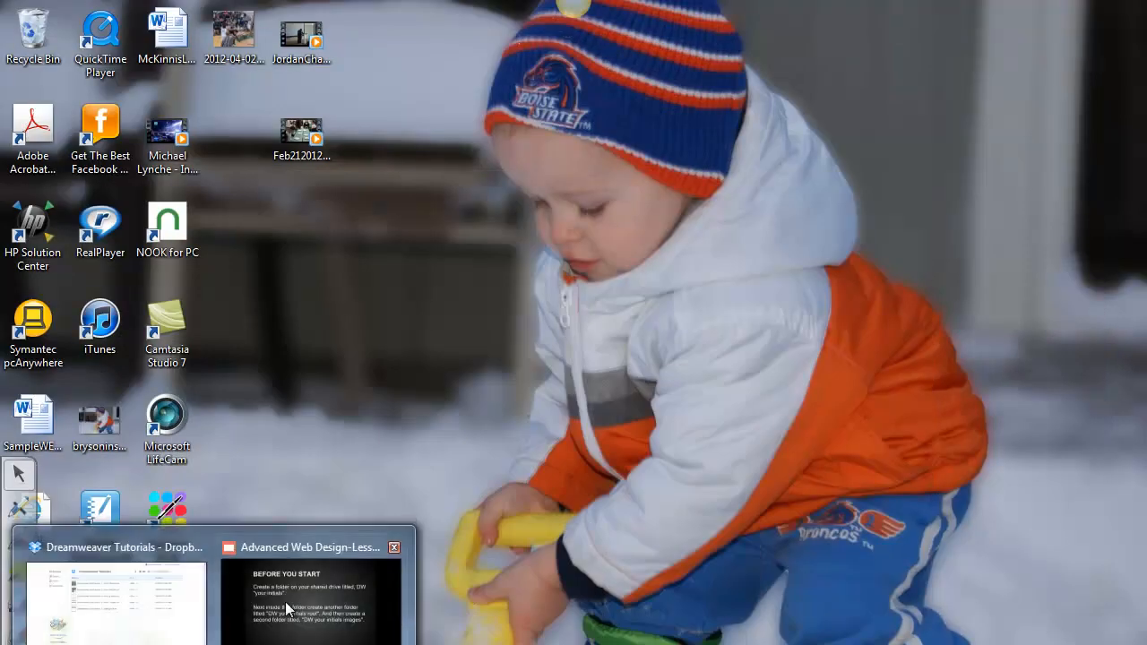
click(285, 601)
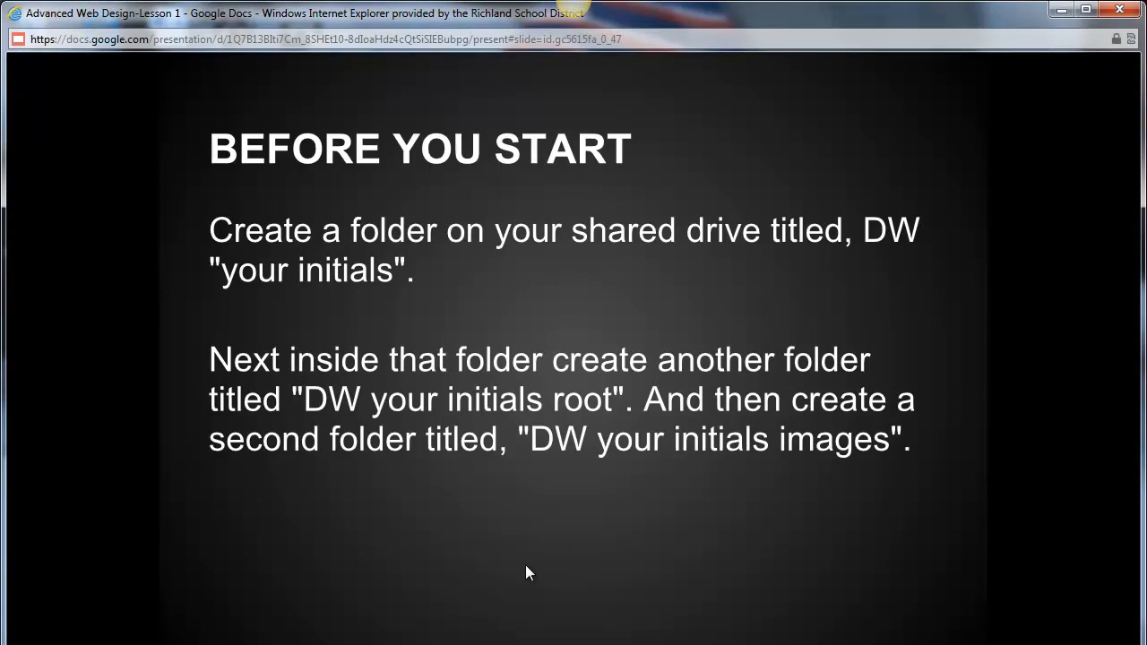
click(526, 567)
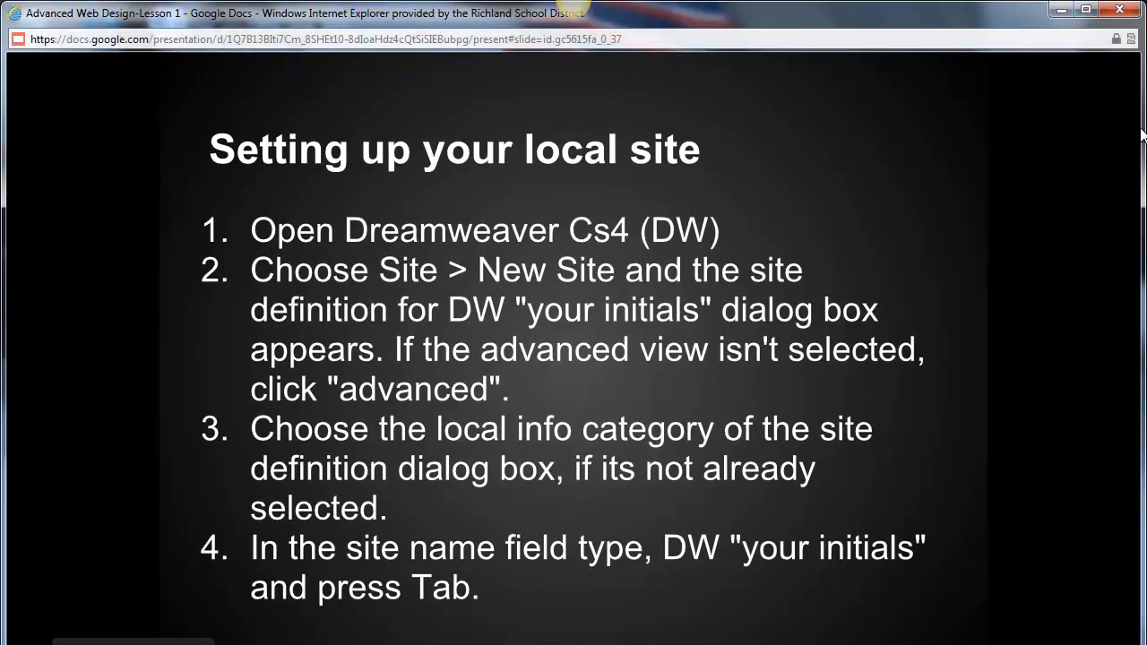
Step: Narrow the lesson slides window, switch to Dreamweaver and place its resized window beside the slides
drag(1142, 134, 538, 170)
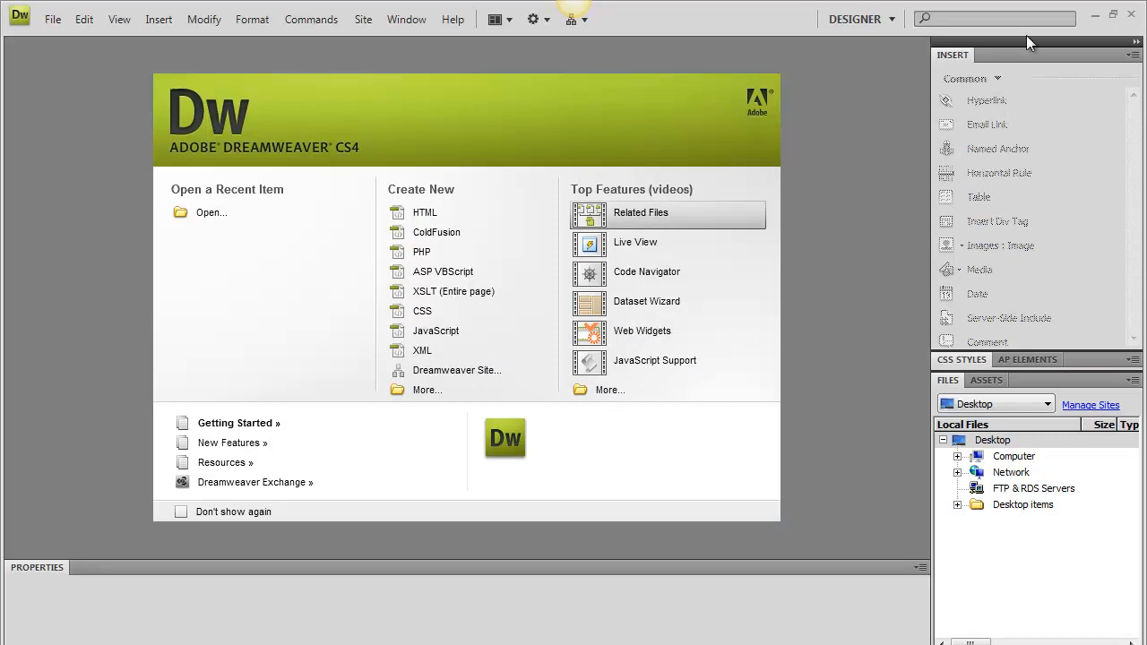
click(1113, 15)
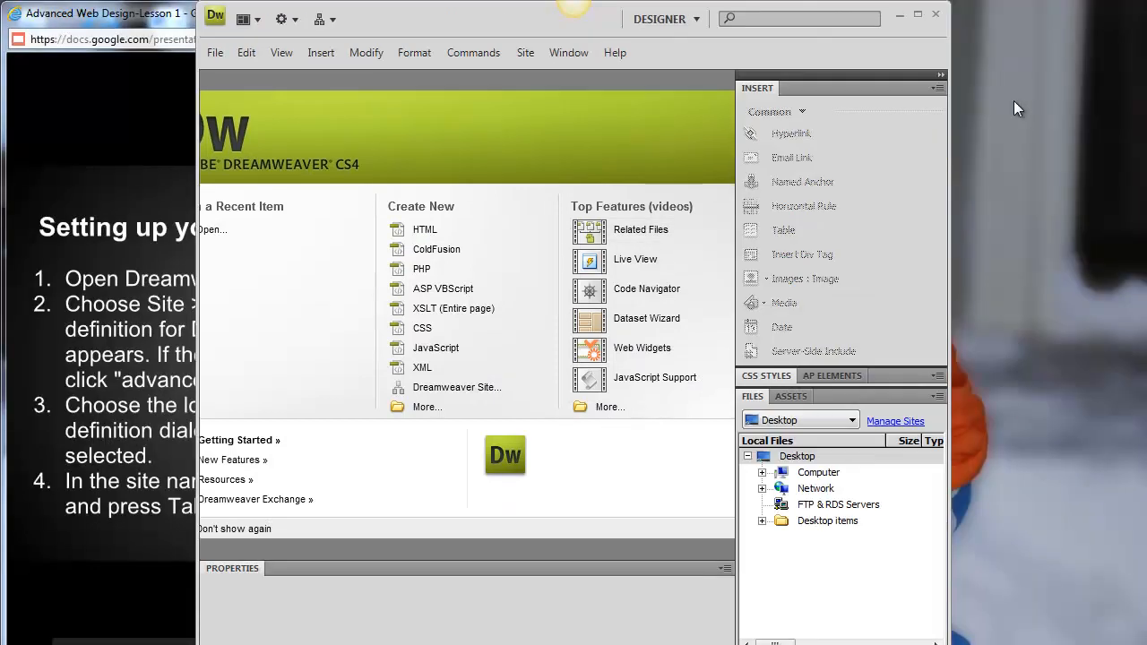
drag(489, 13, 725, 19)
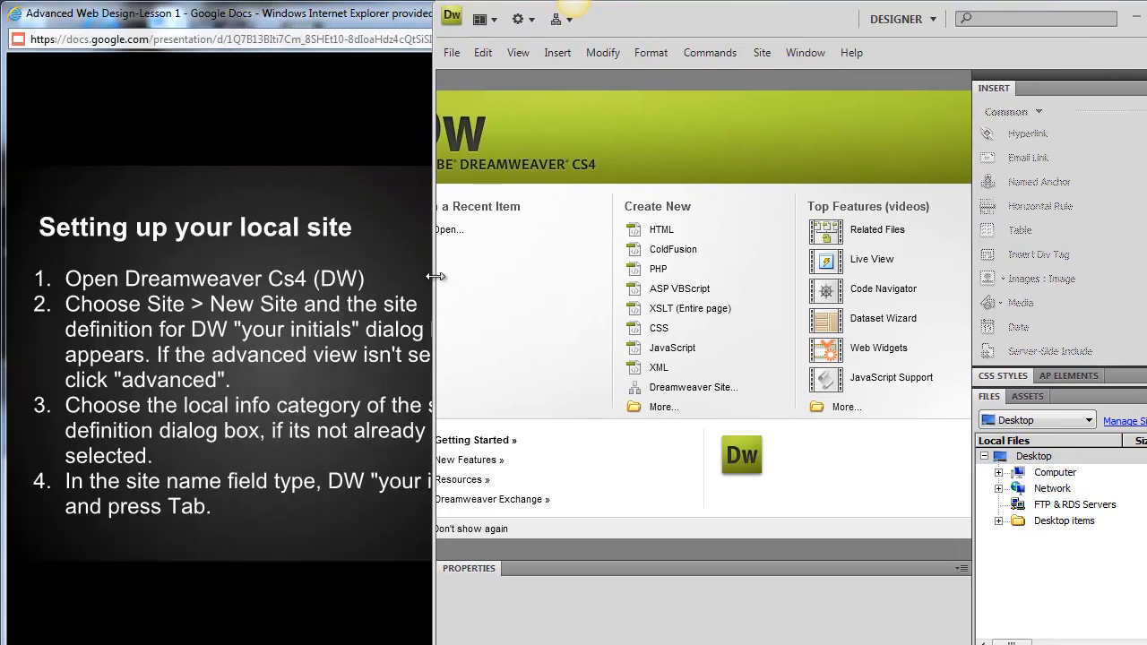
drag(436, 277, 556, 278)
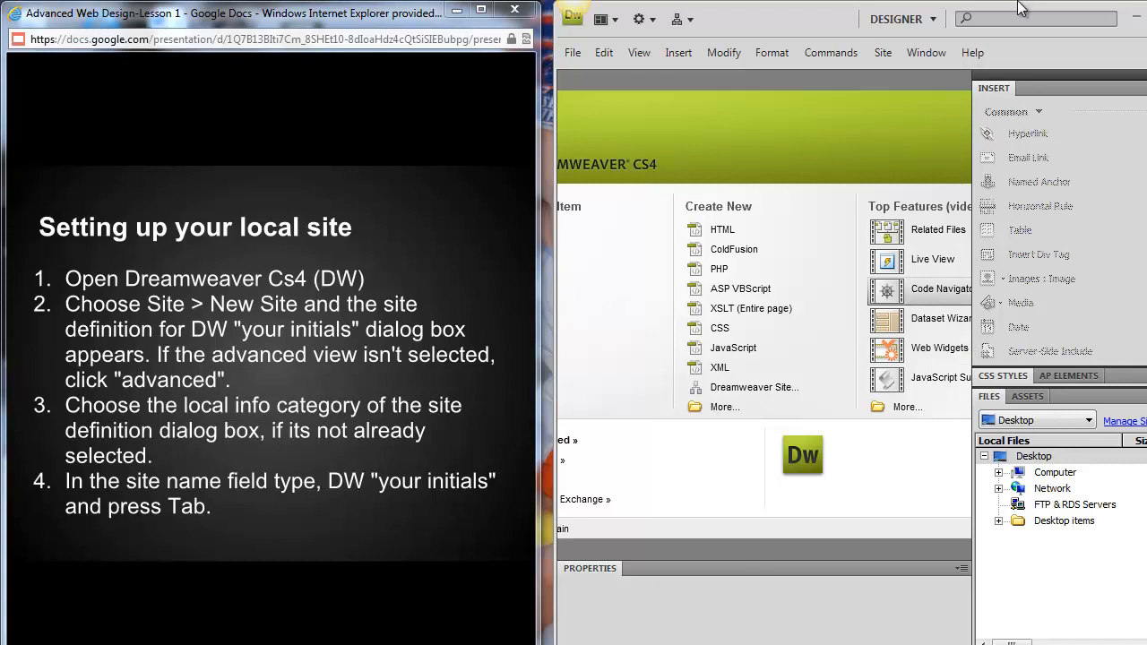
drag(1015, 5, 934, 30)
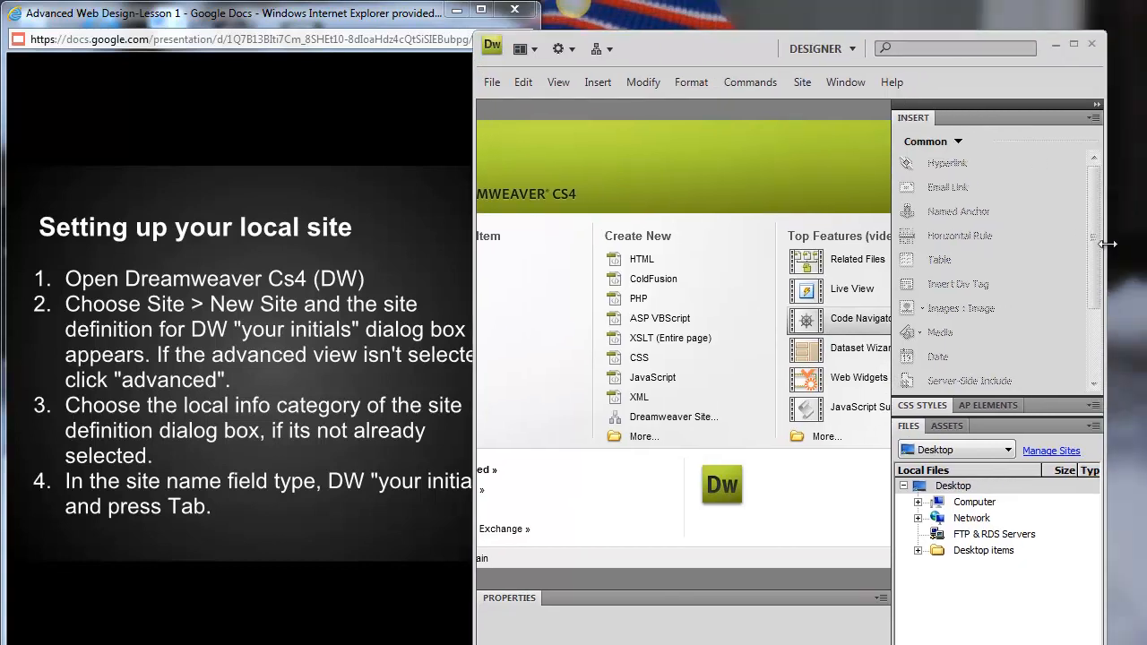
drag(1103, 245, 1002, 245)
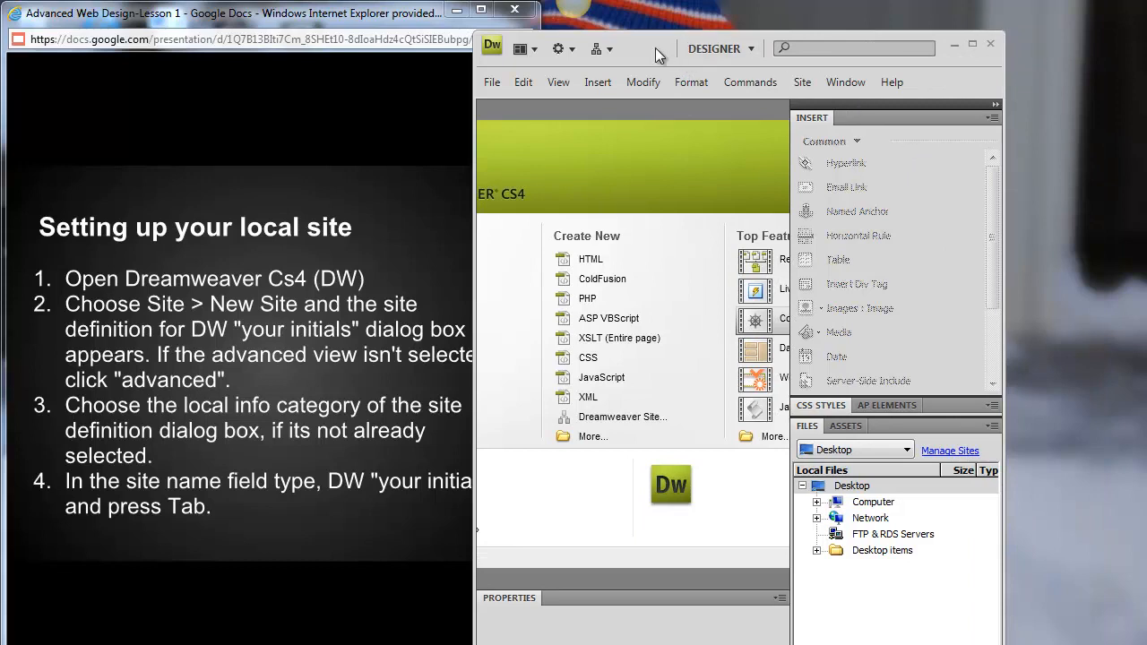
drag(655, 47, 776, 40)
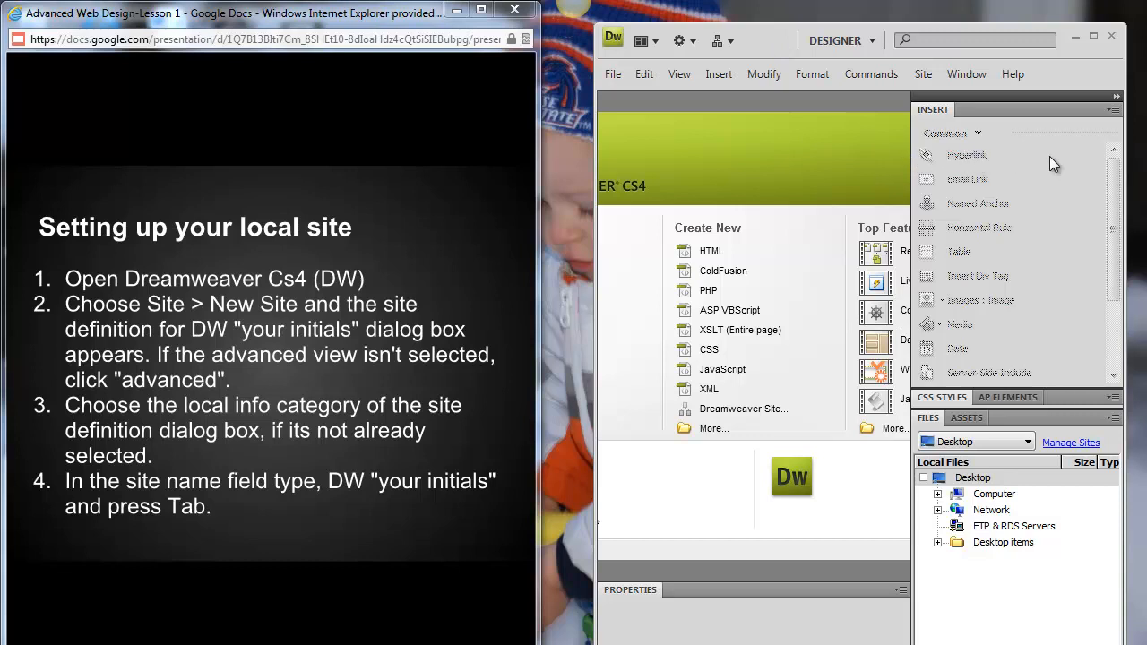
Step: Collapse the docked side panels to icons, adjust the Dreamweaver window's size and position, and maximize it
click(1116, 96)
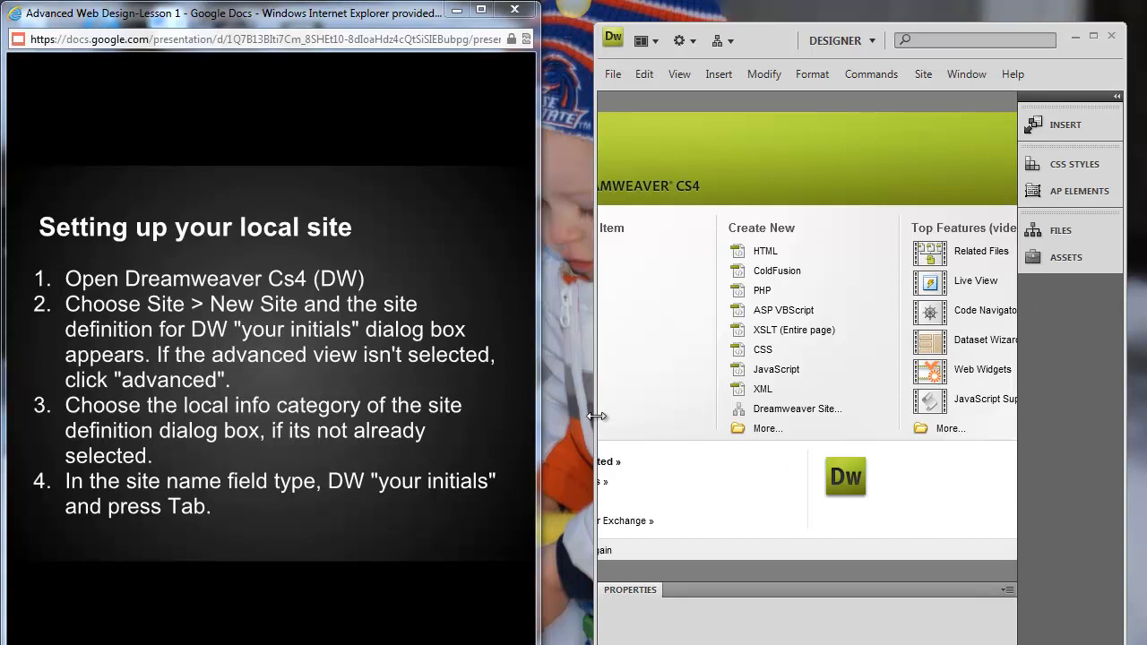
drag(596, 415, 555, 417)
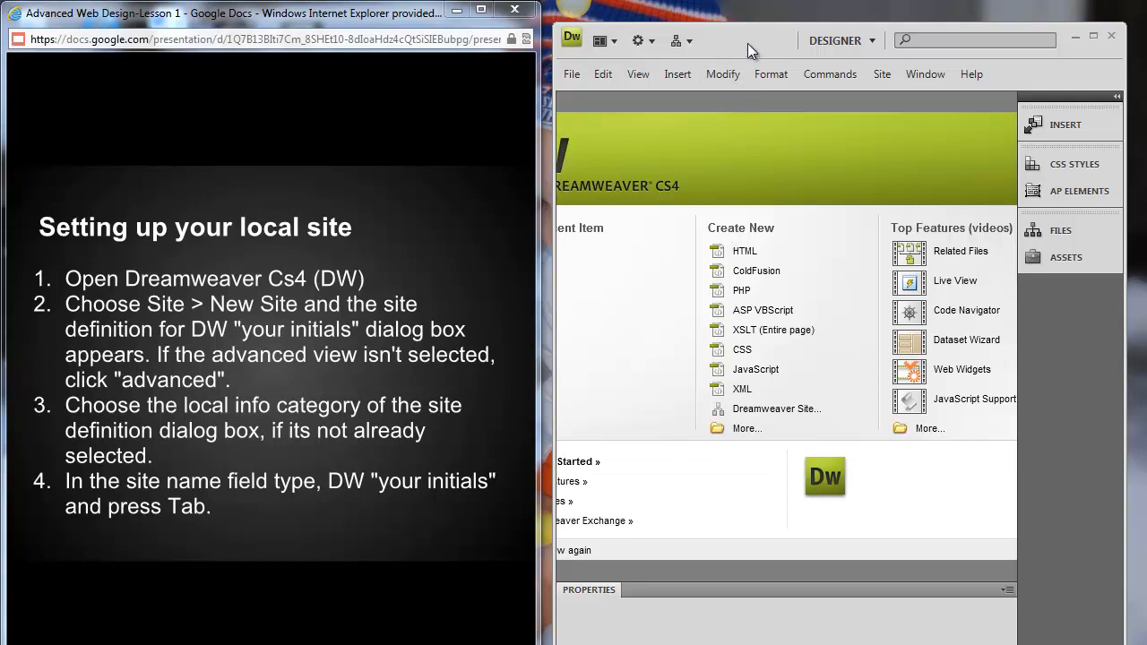
drag(747, 43, 747, 19)
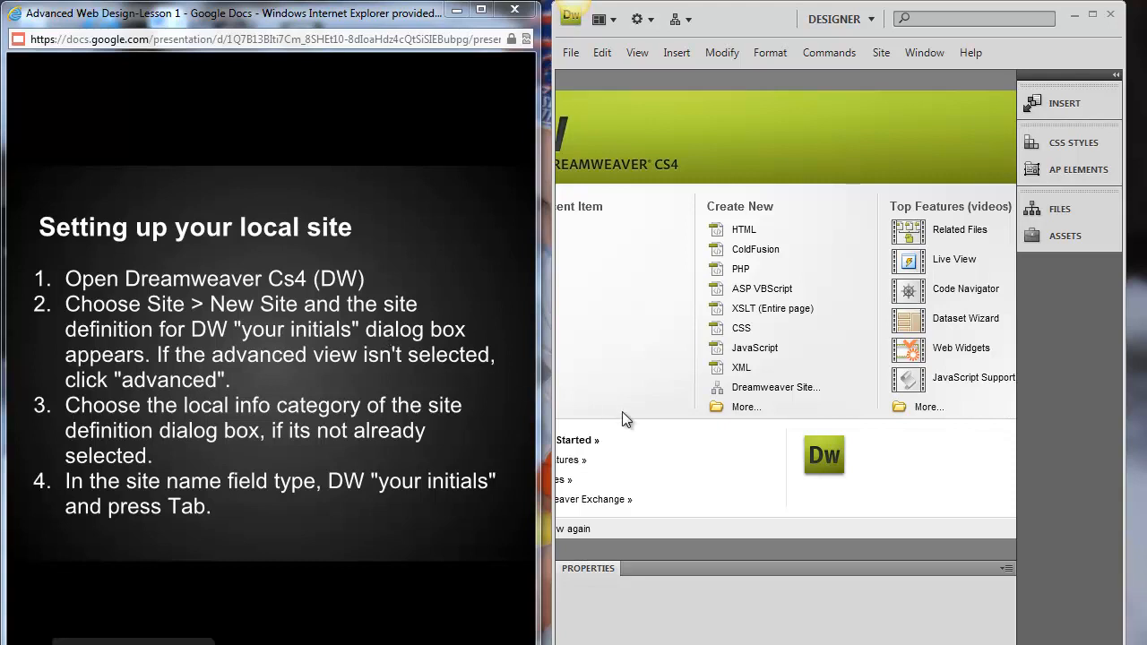
click(1092, 15)
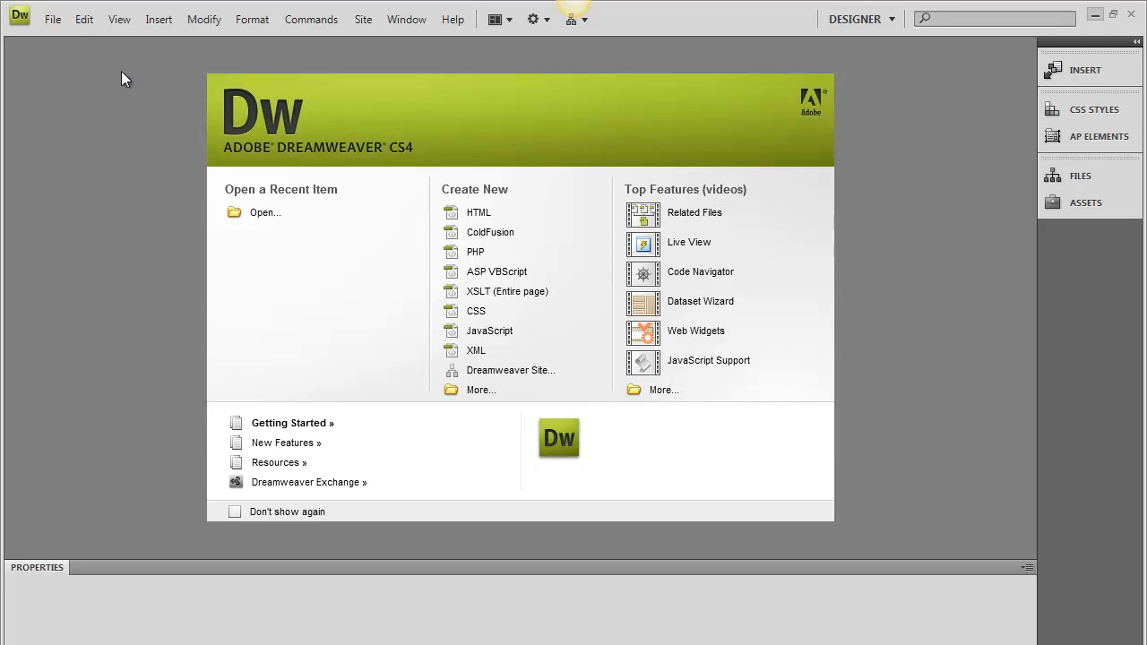
click(49, 22)
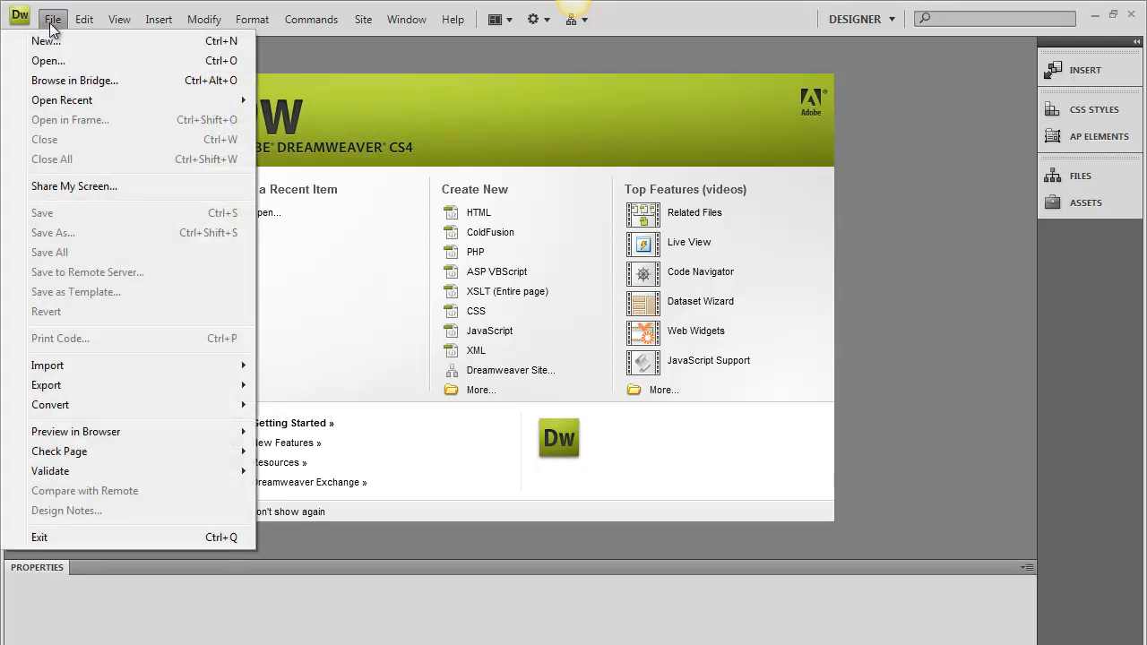
click(47, 40)
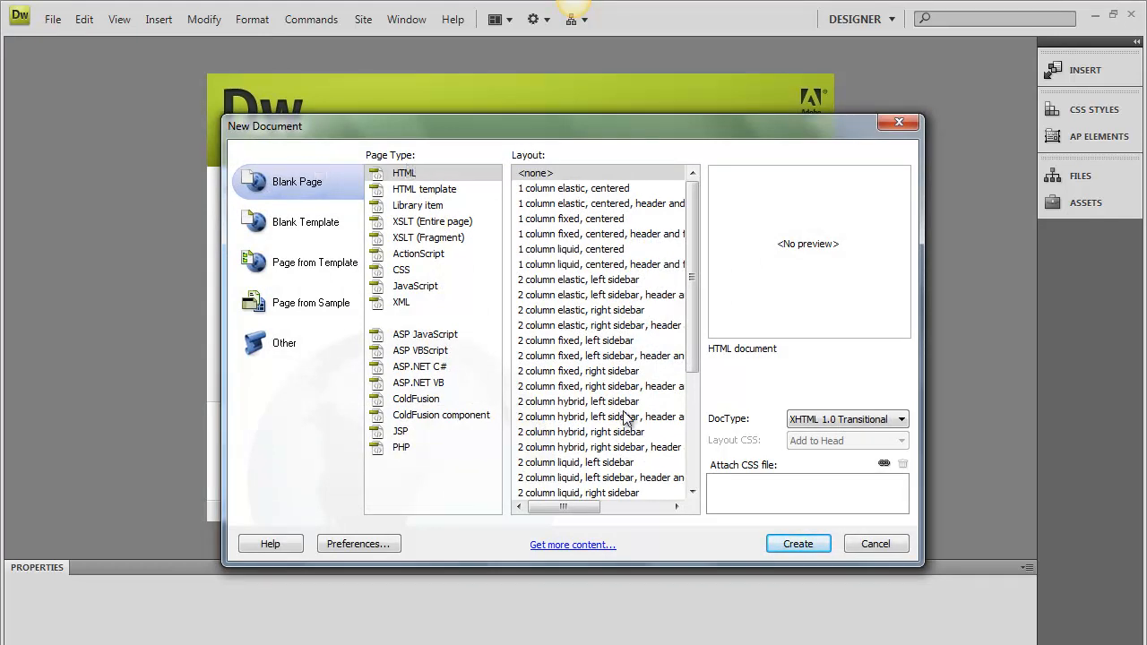
click(873, 540)
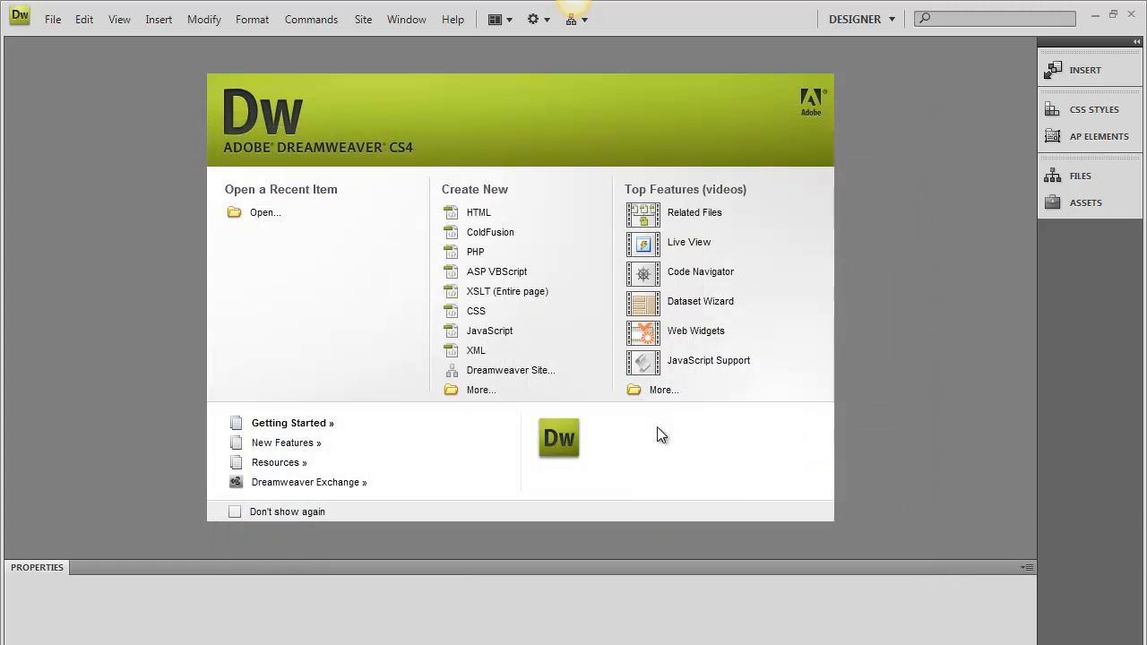
Step: Start a new Dreamweaver site definition and name the site DWfm
click(535, 372)
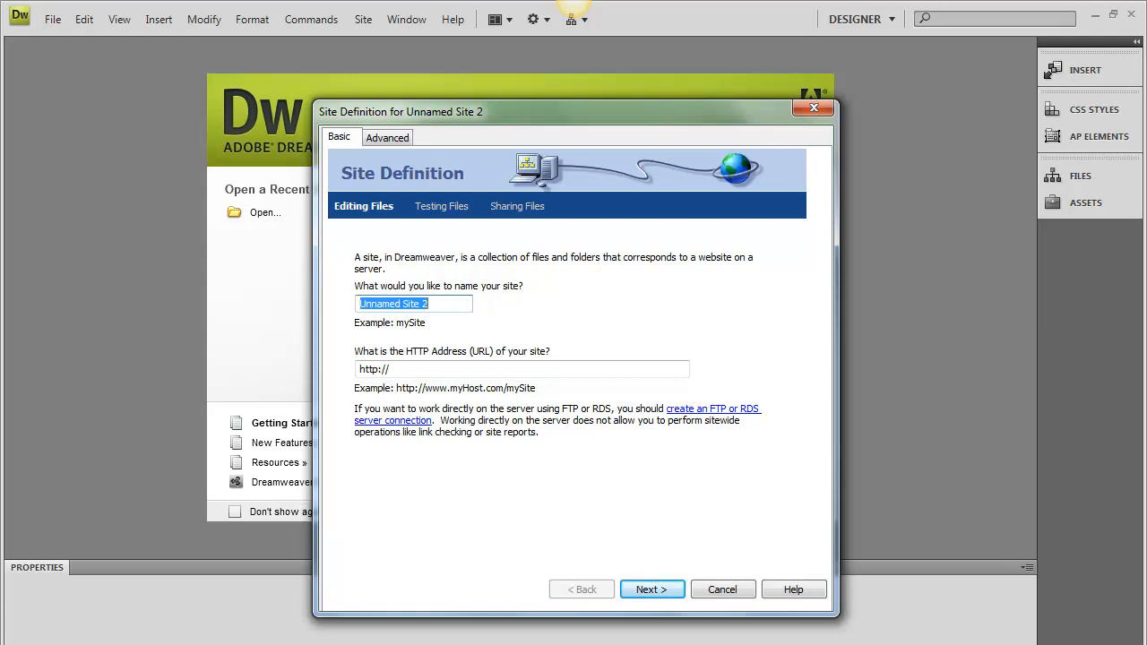
click(204, 644)
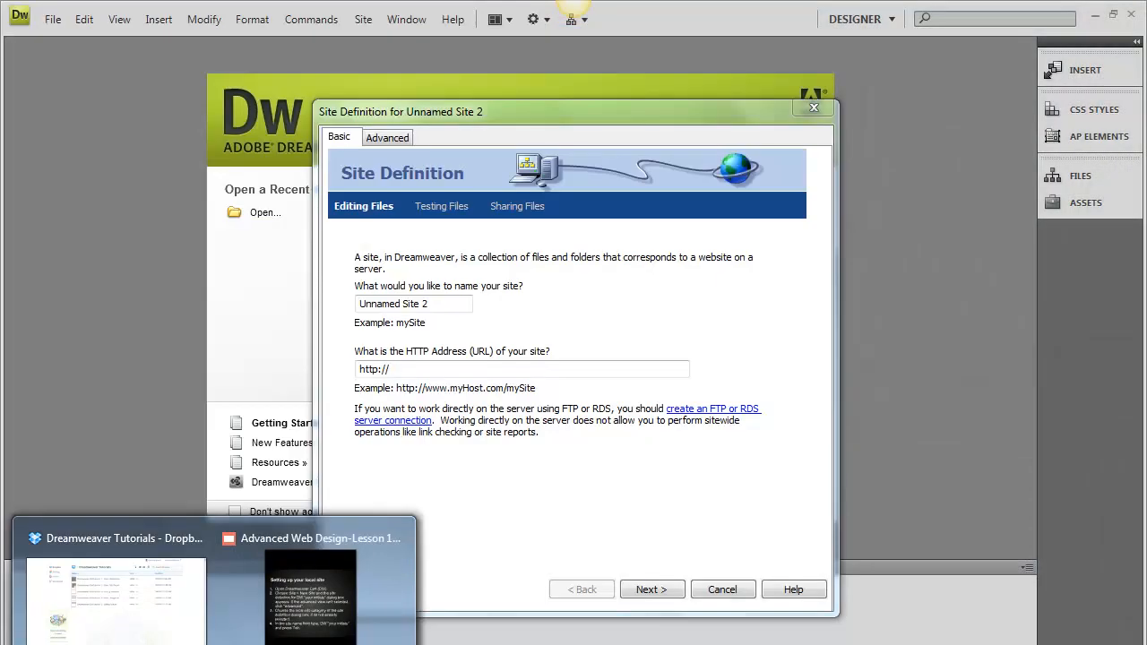
click(502, 544)
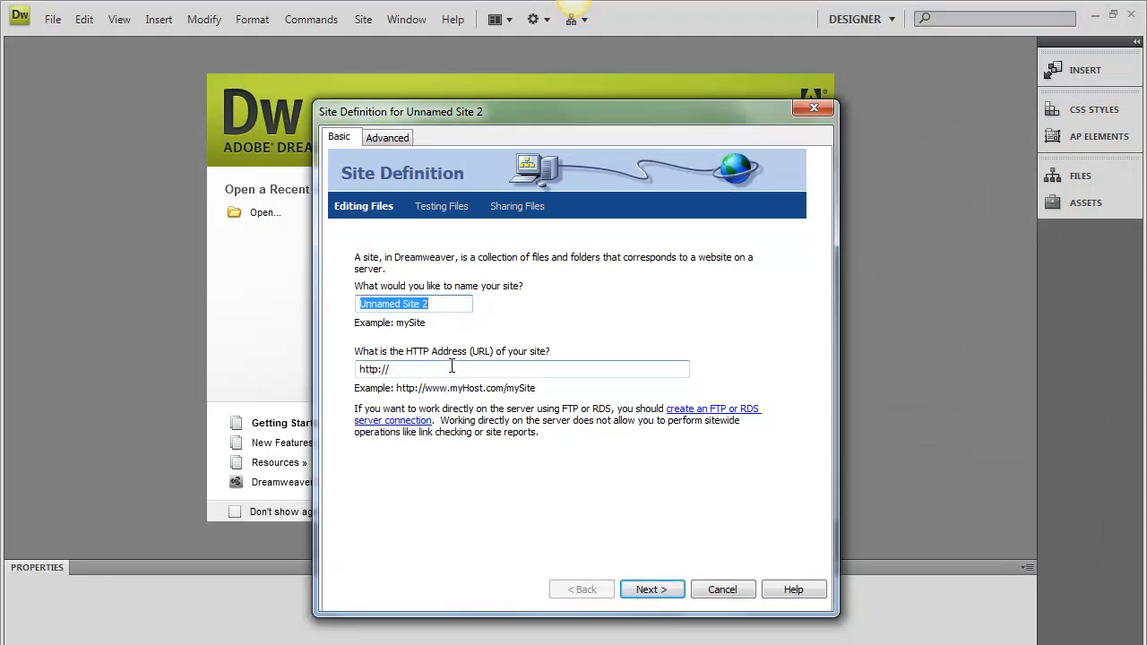
text(DWfm)
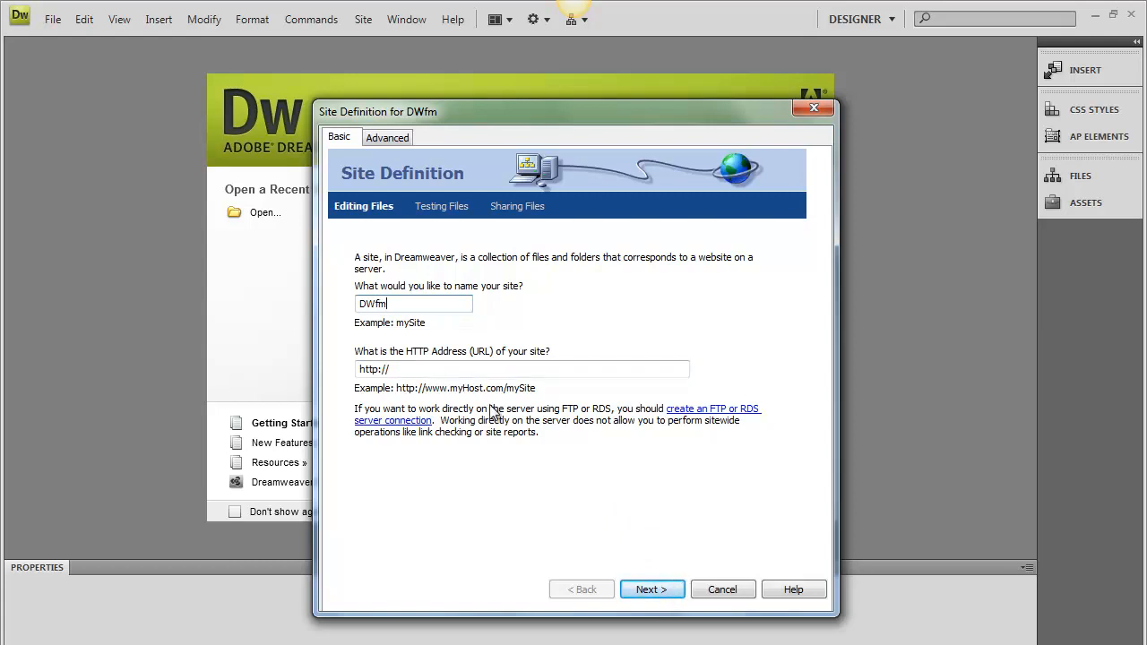
click(412, 371)
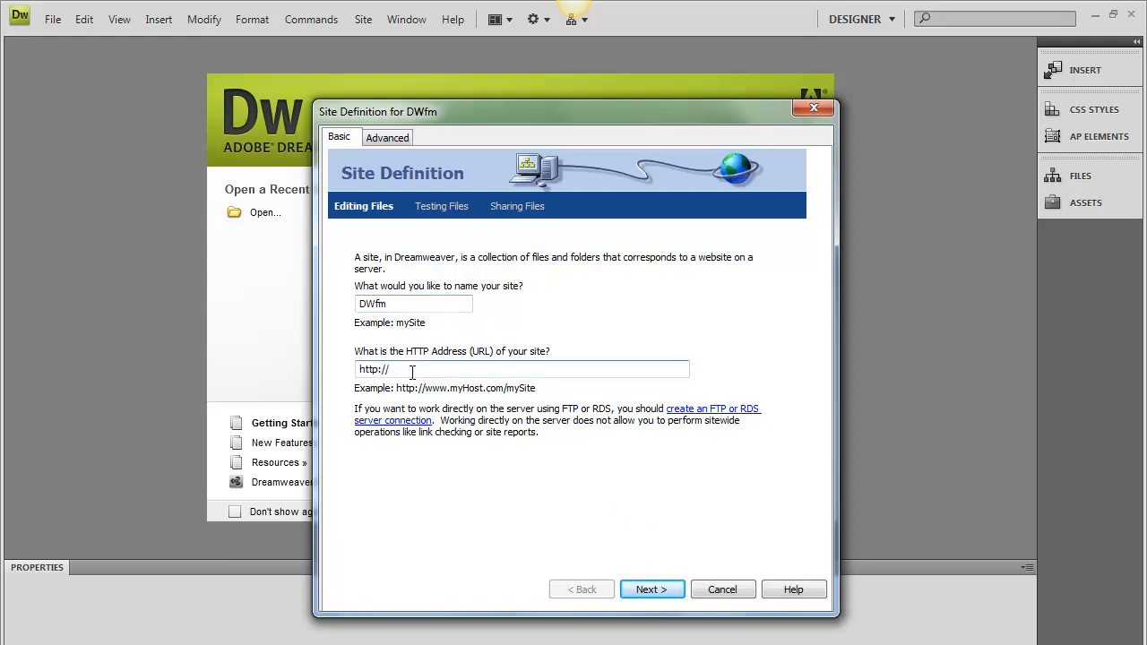
text(www.myhost.com)
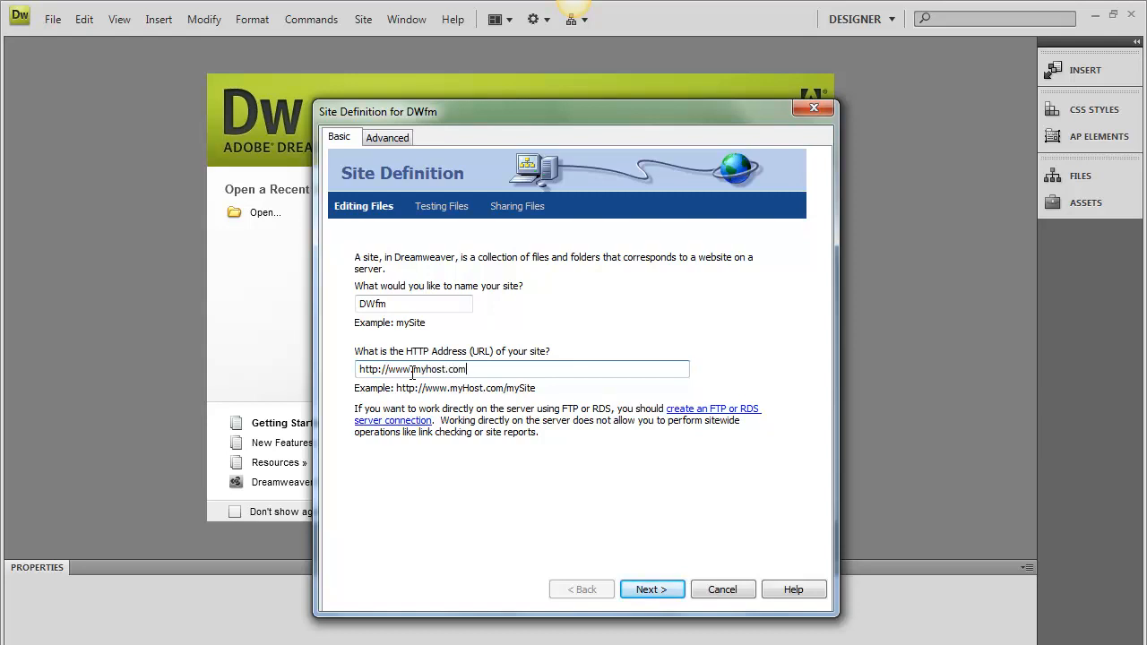
text(/fmsite)
click(679, 591)
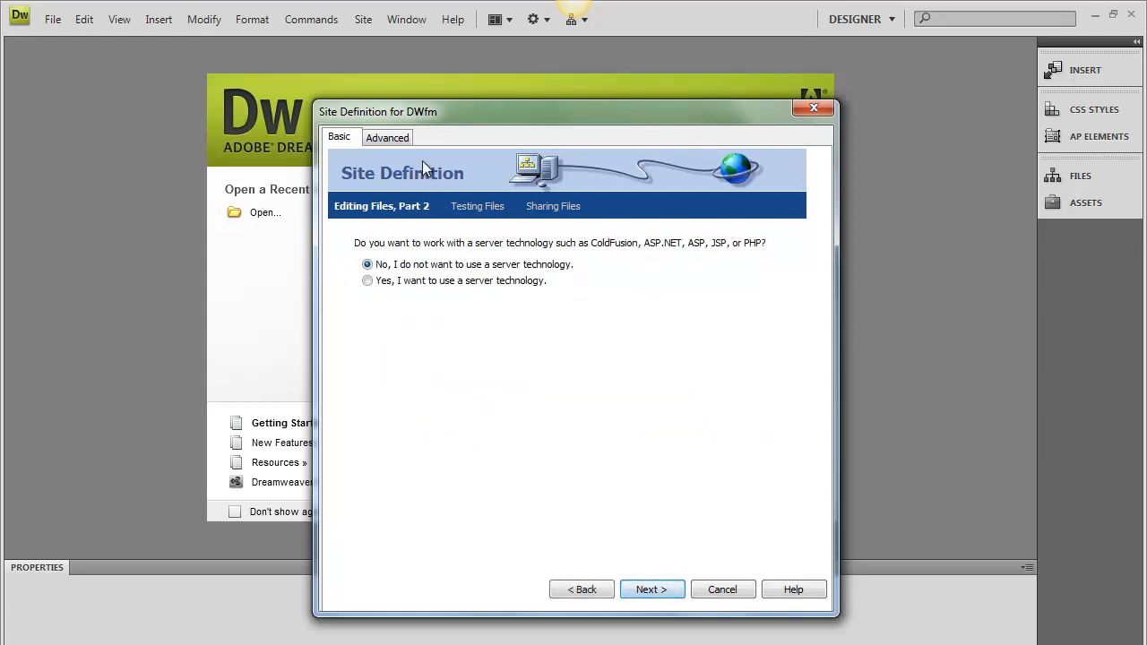
click(400, 137)
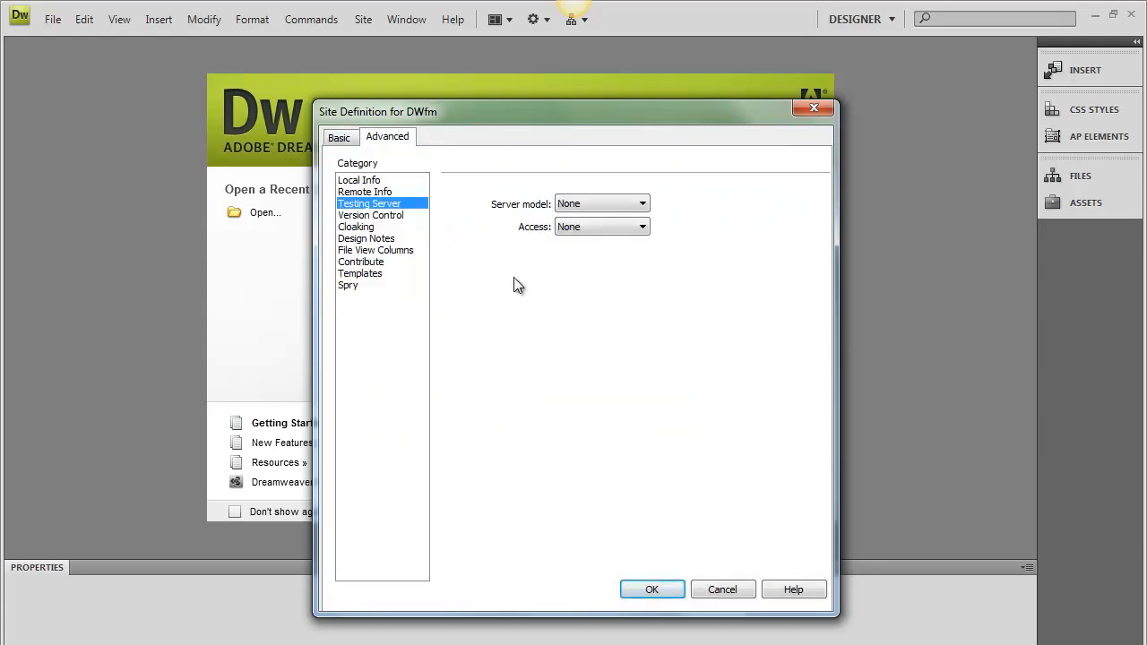
Step: In the local site info, choose the local root folder by browsing into Documents, DWfm and its DWfmroot subfolder
click(371, 181)
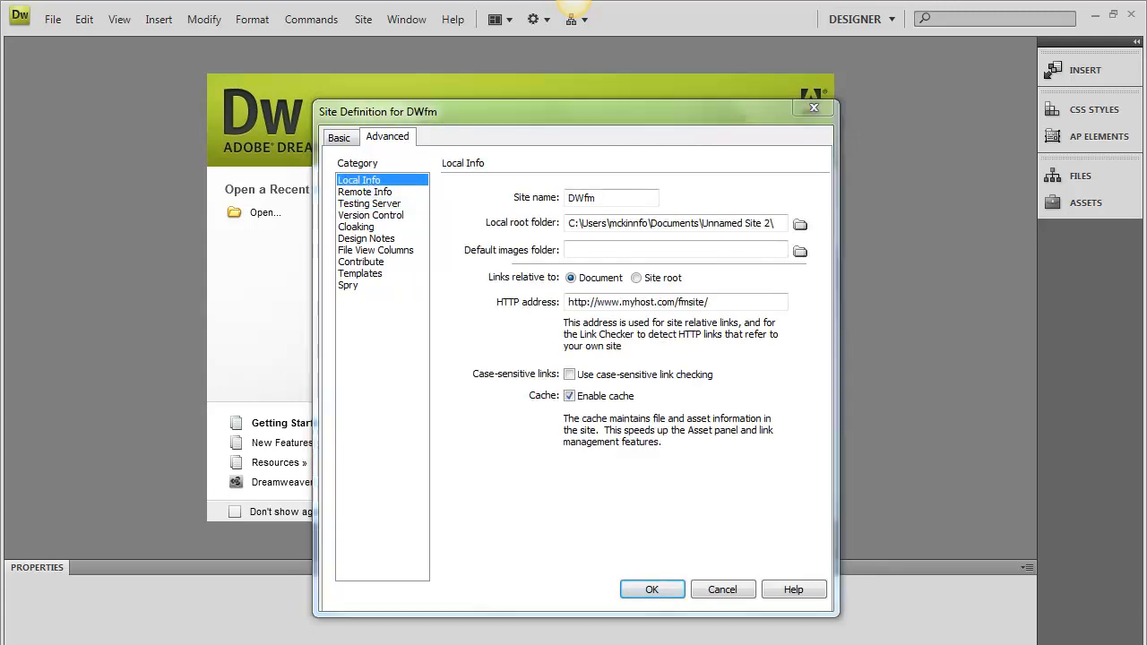
click(314, 631)
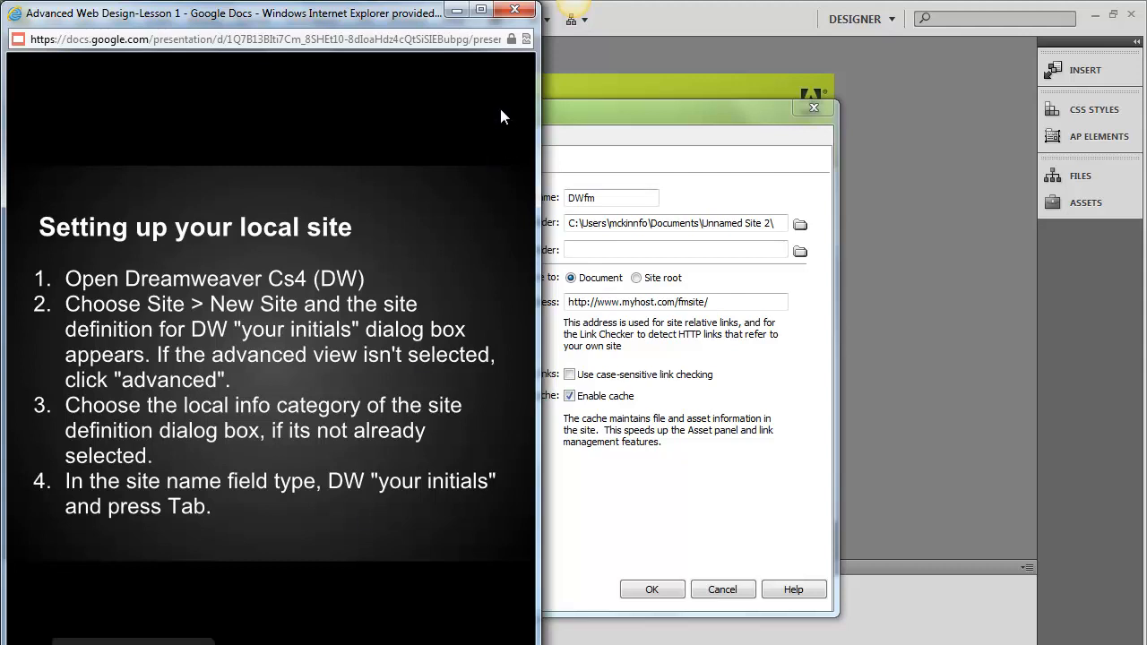
click(456, 10)
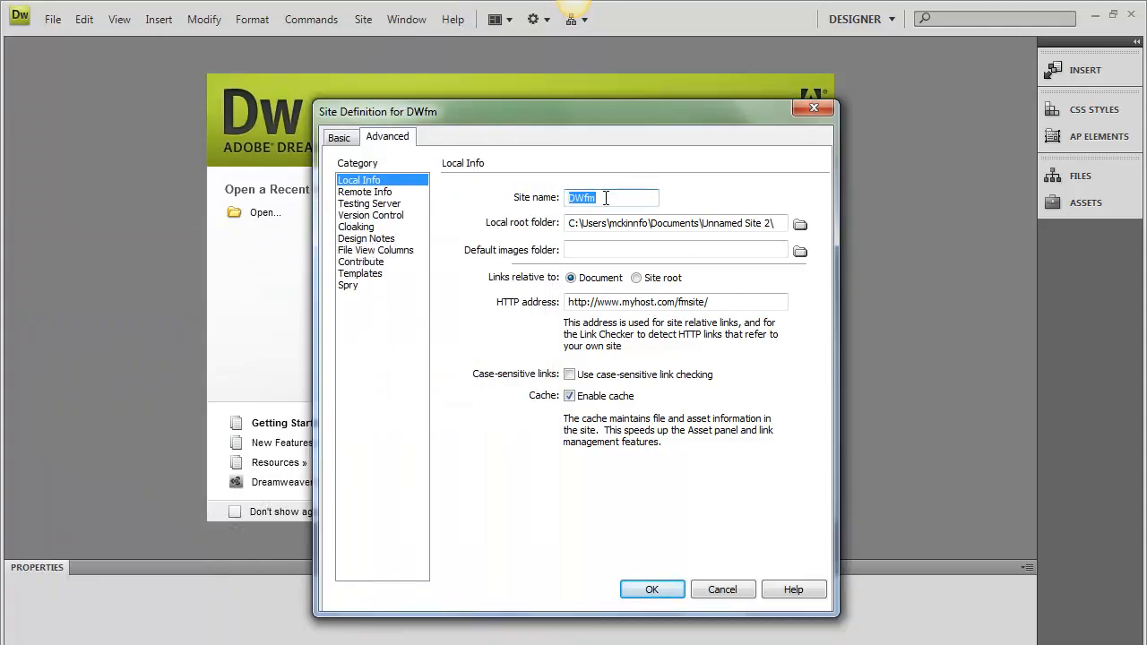
key(Tab)
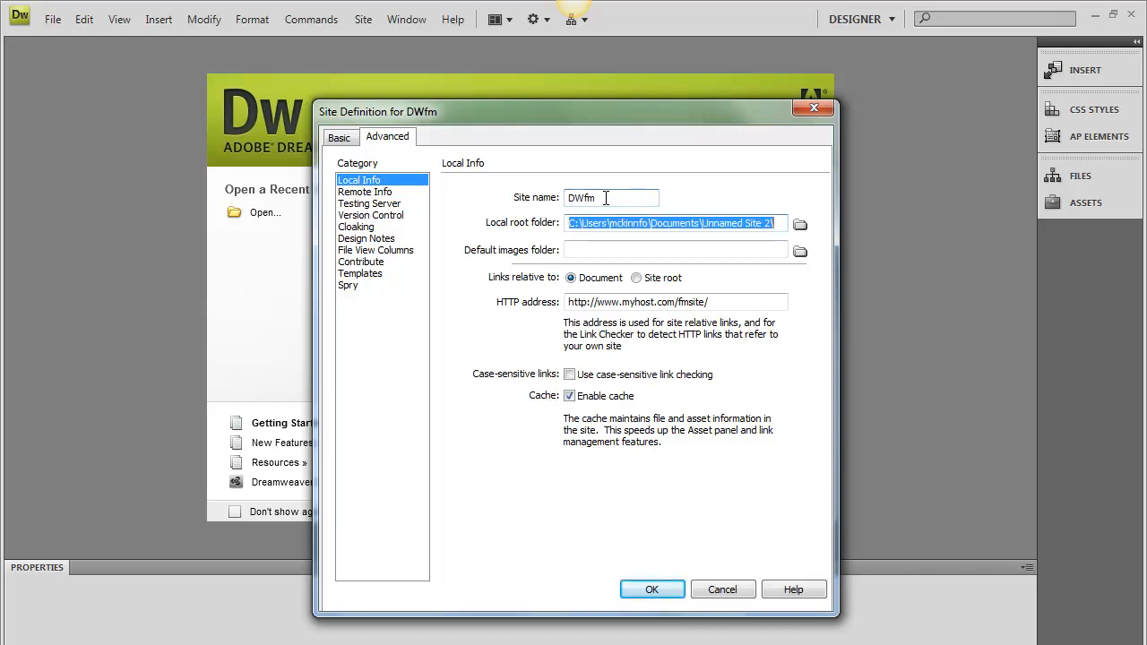
click(799, 226)
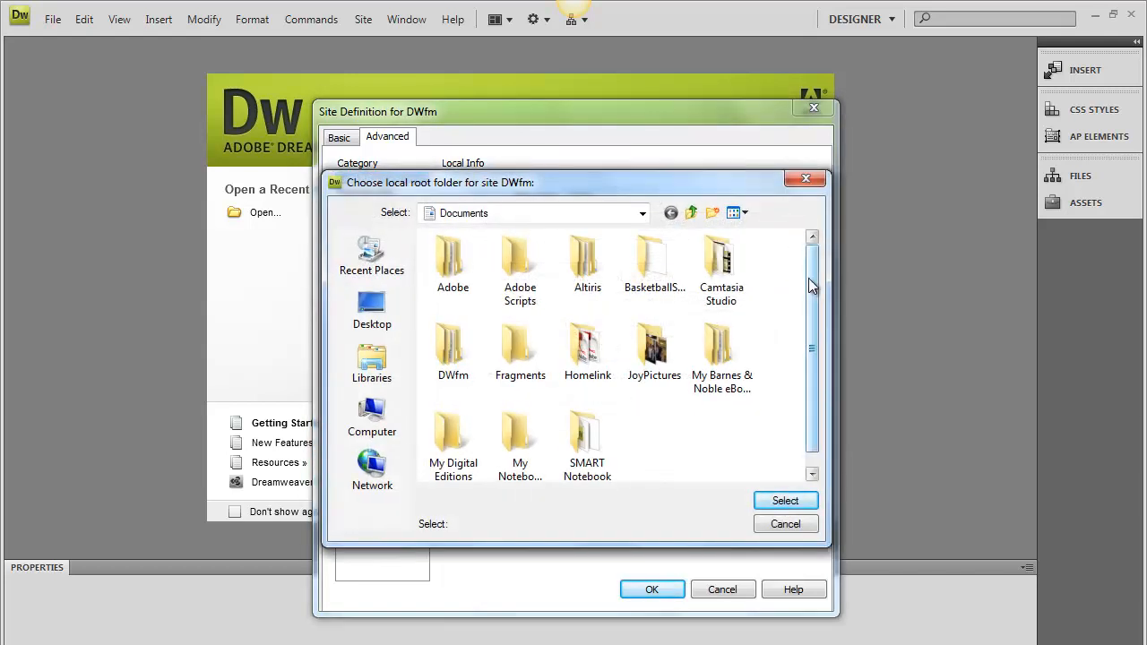
double_click(451, 338)
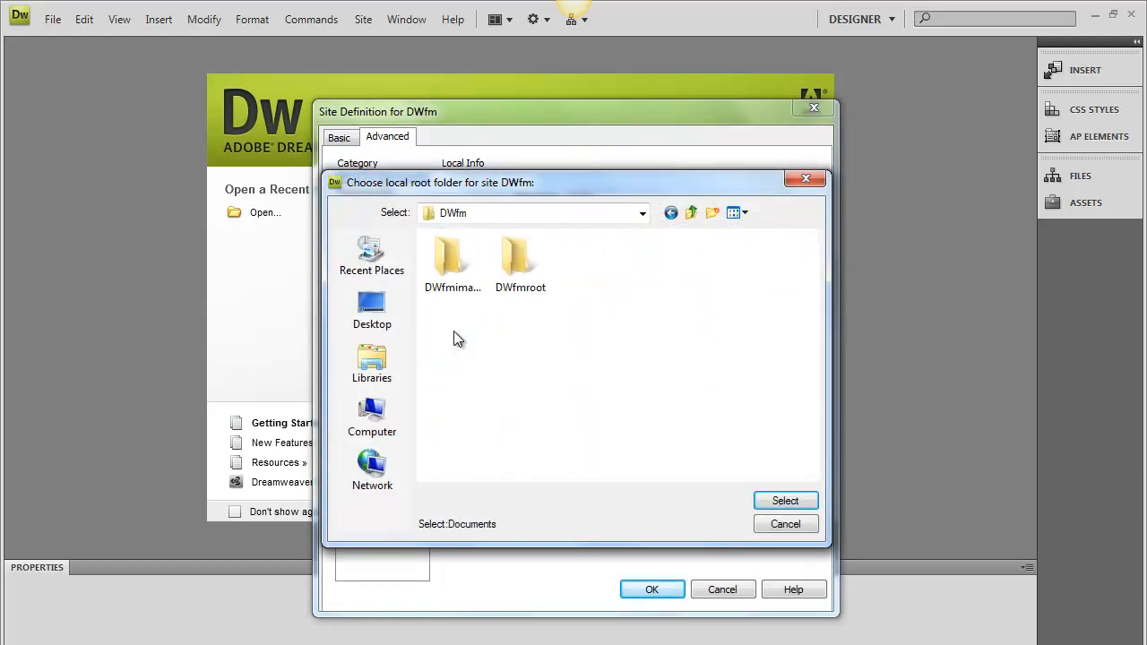
double_click(520, 280)
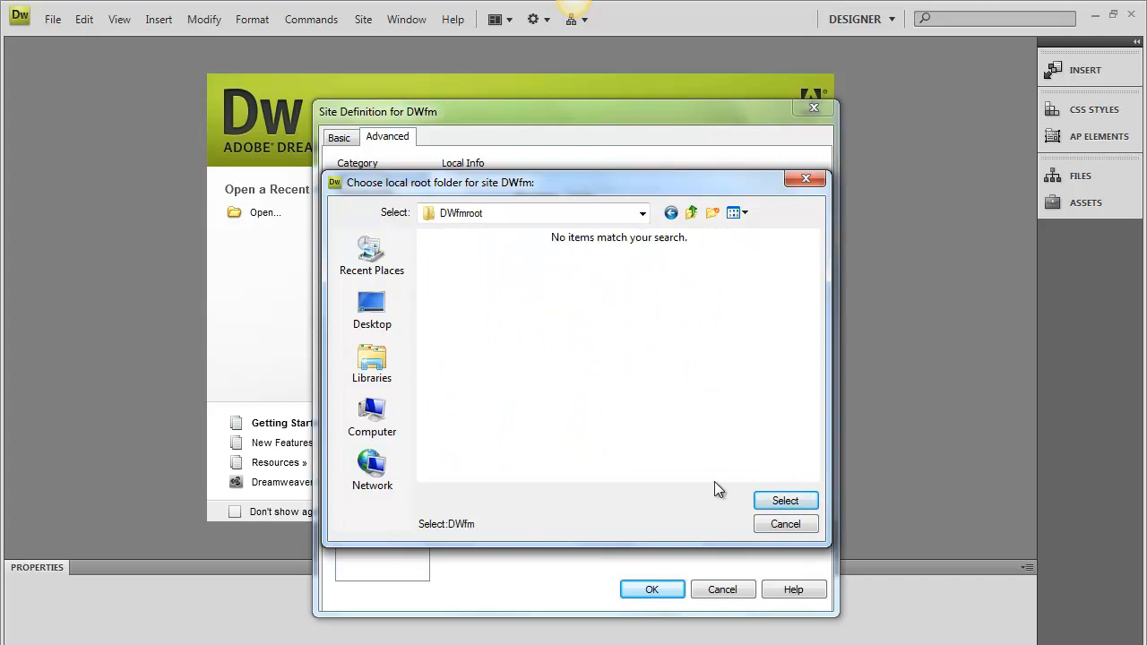
click(768, 501)
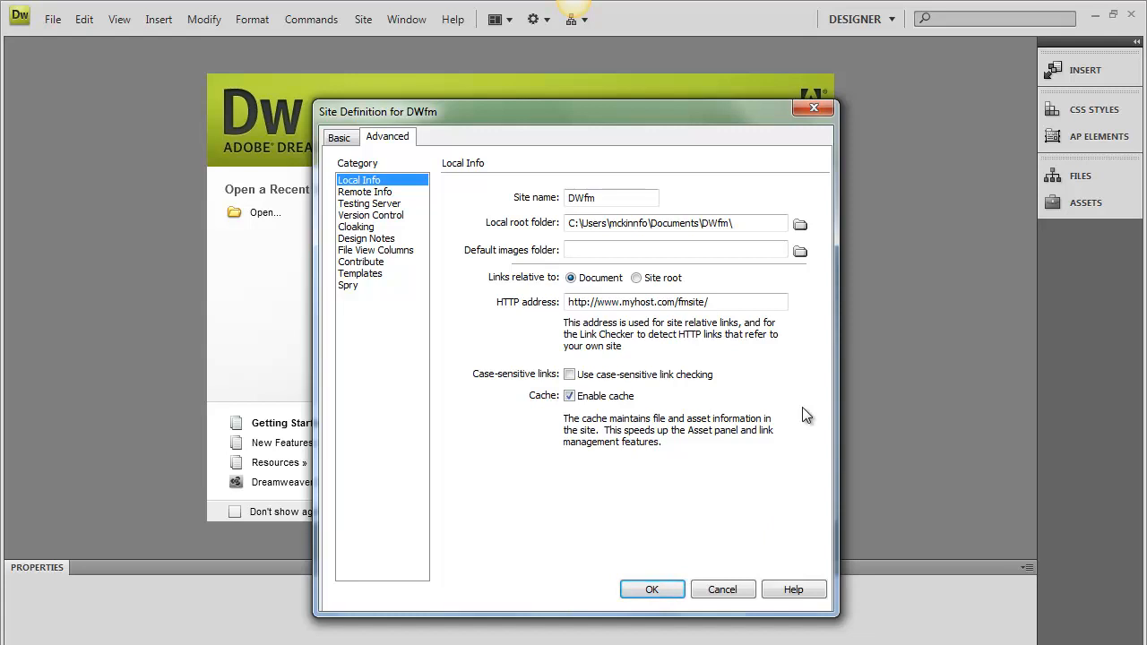
Step: Choose the default images folder by browsing into DWfmimages within DWfm, and save the site definition
click(798, 251)
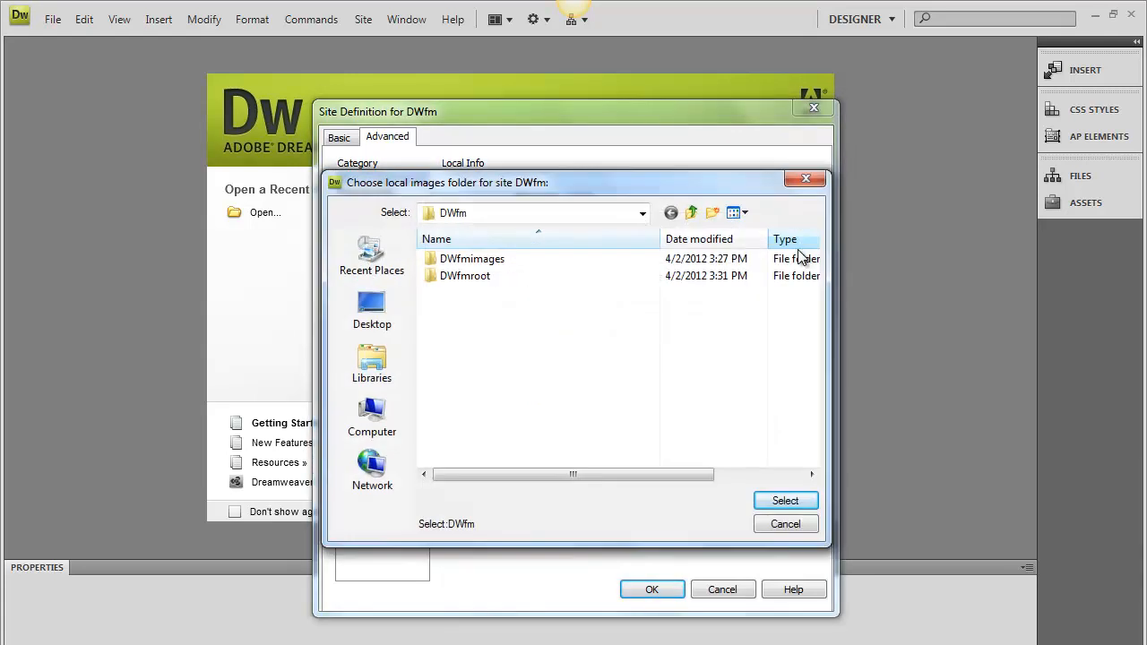
double_click(498, 258)
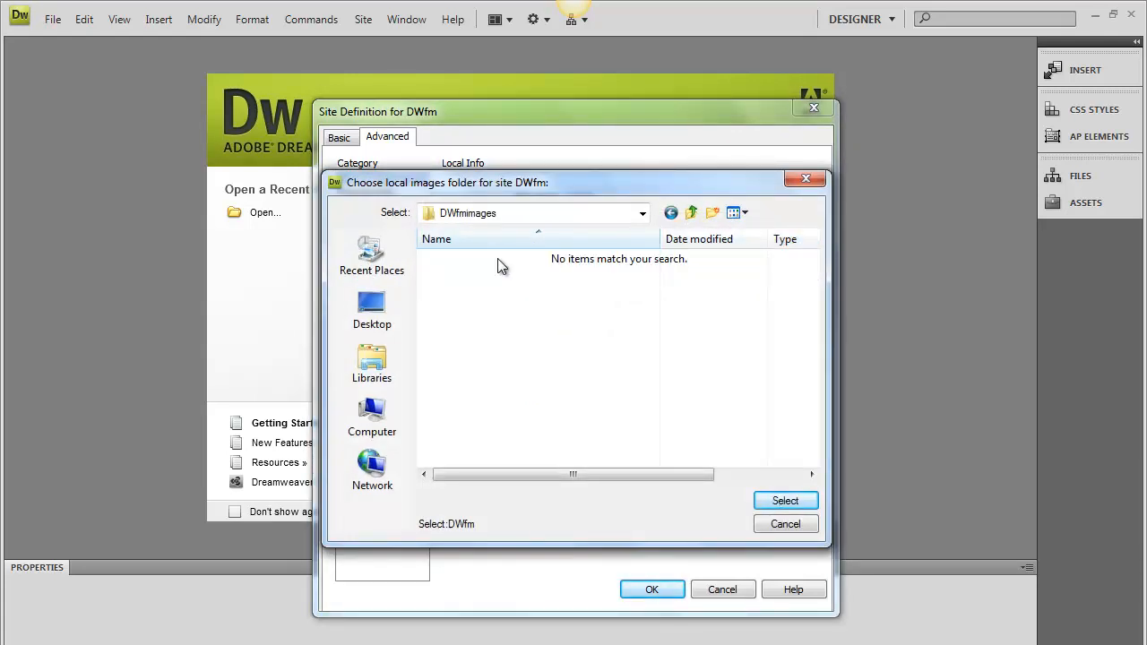
click(782, 501)
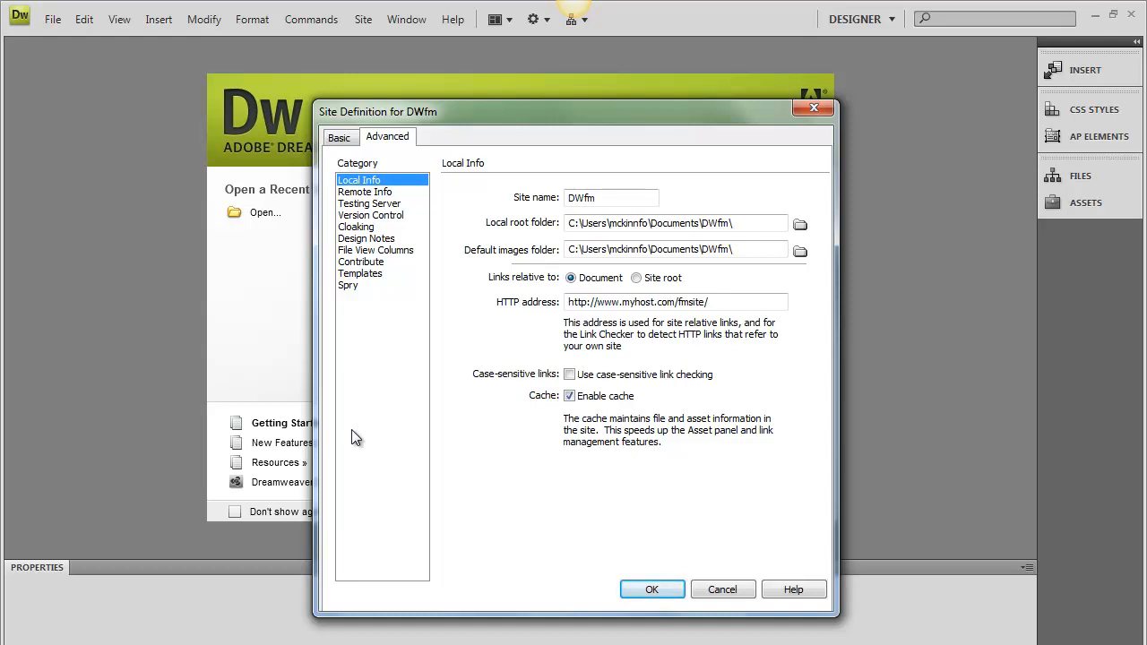
click(657, 592)
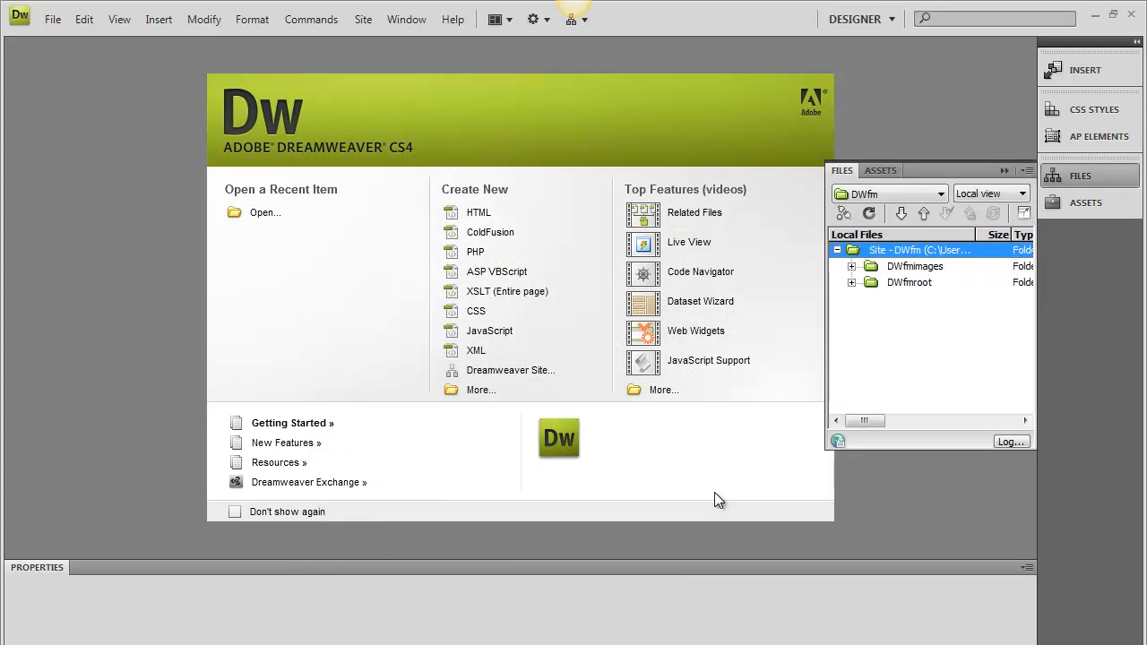
Step: Switch to the lesson slides, advance to the Selecting CSS Layout slide, and return to Dreamweaver
click(128, 643)
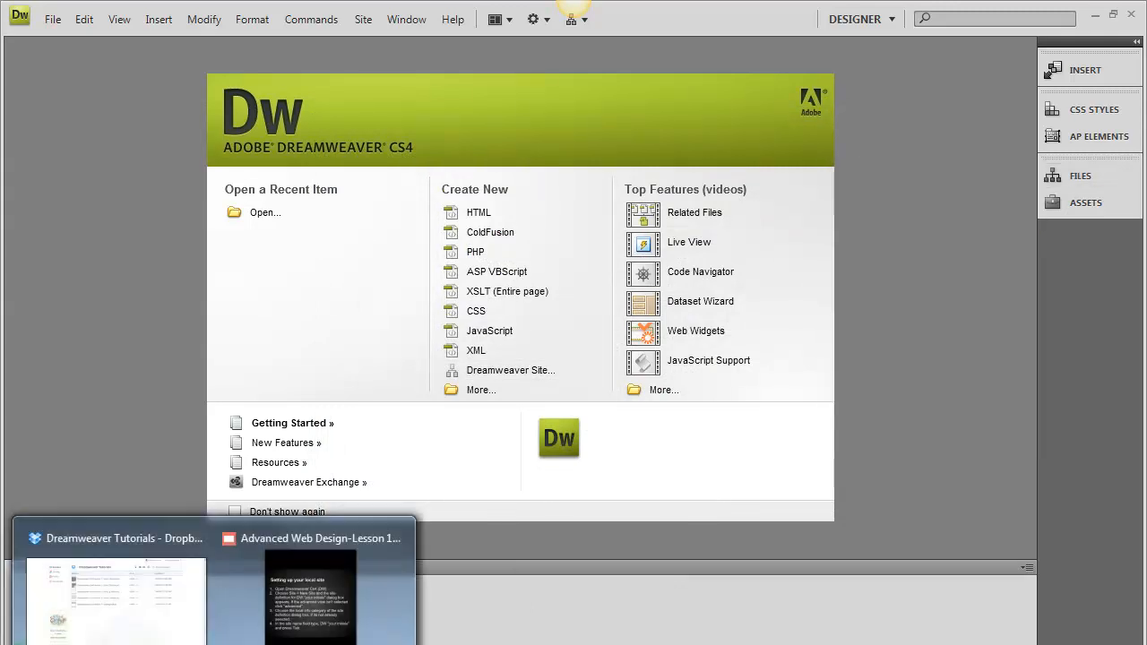
click(269, 612)
click(269, 614)
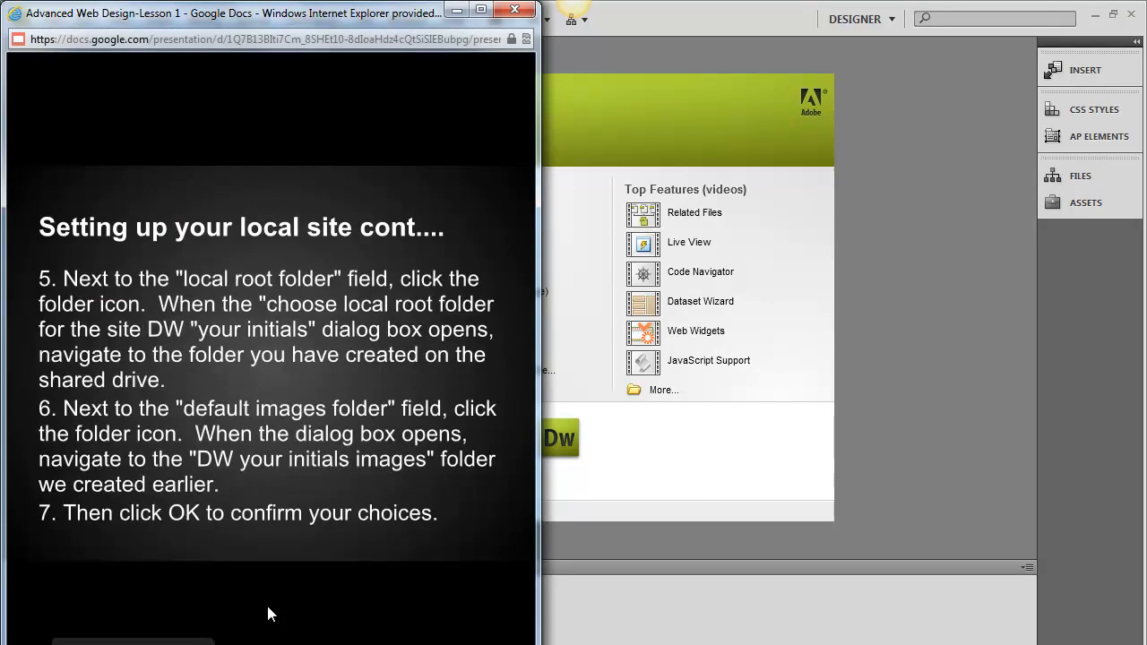
click(269, 614)
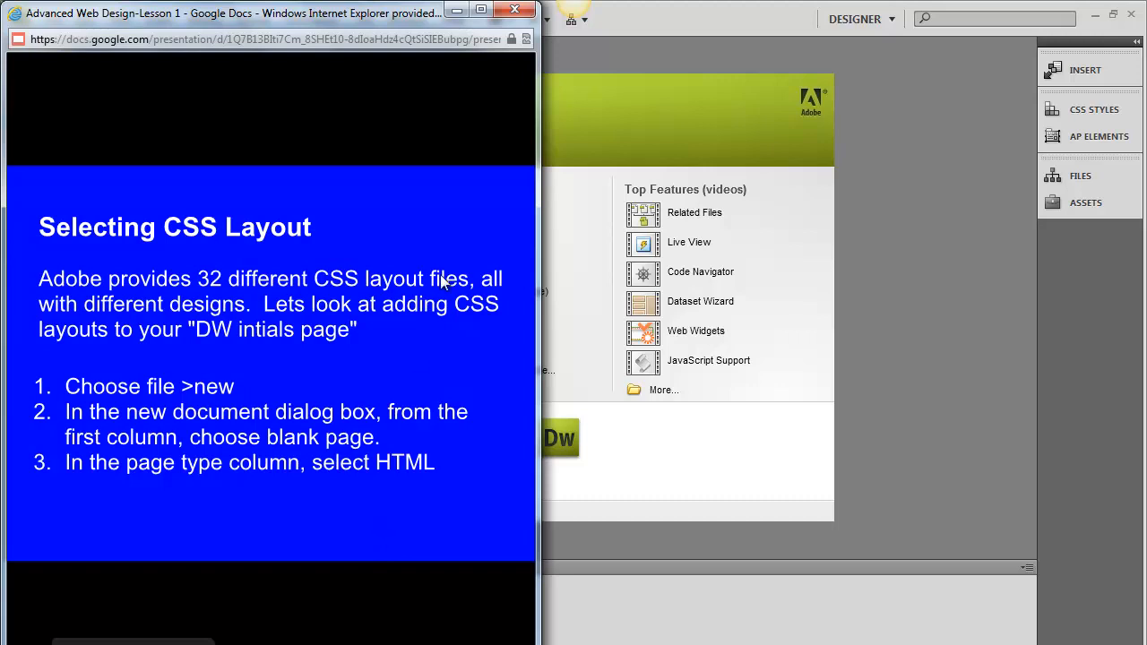
click(462, 11)
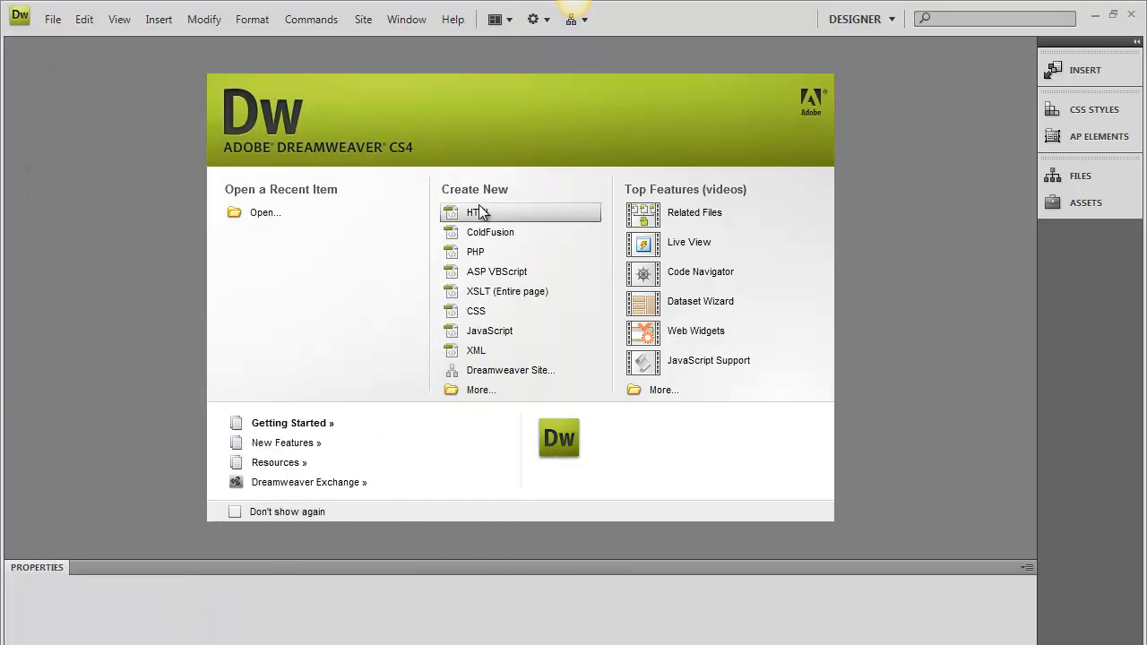
Step: Start a new blank HTML page and select the 2 column hybrid, left sidebar, header and footer layout
click(53, 20)
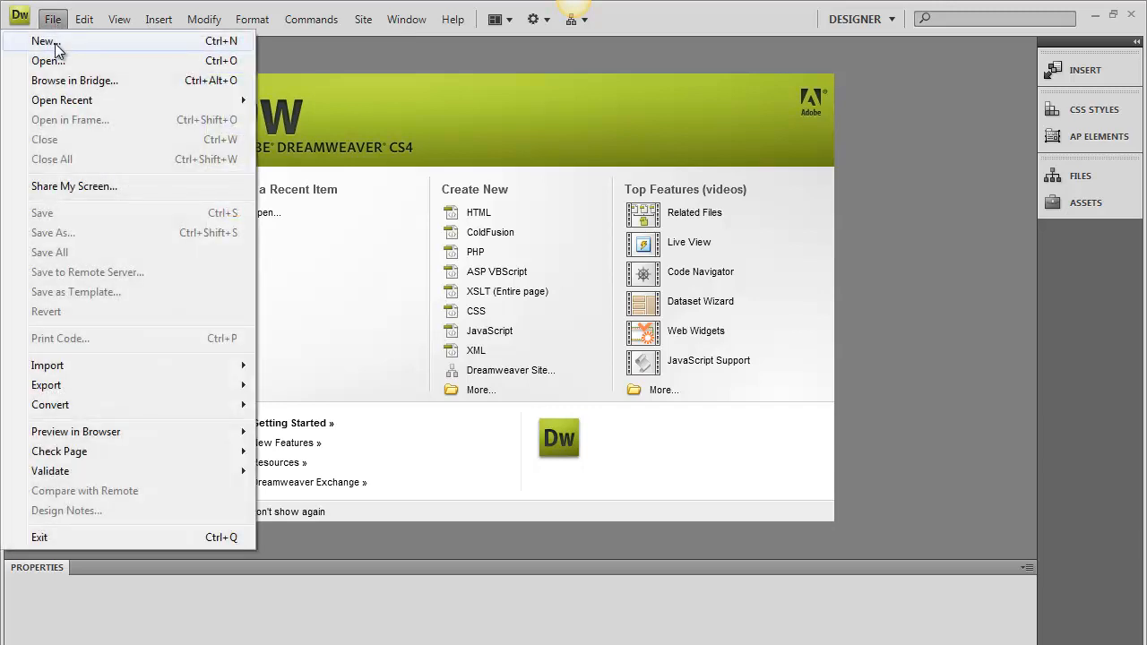
click(55, 41)
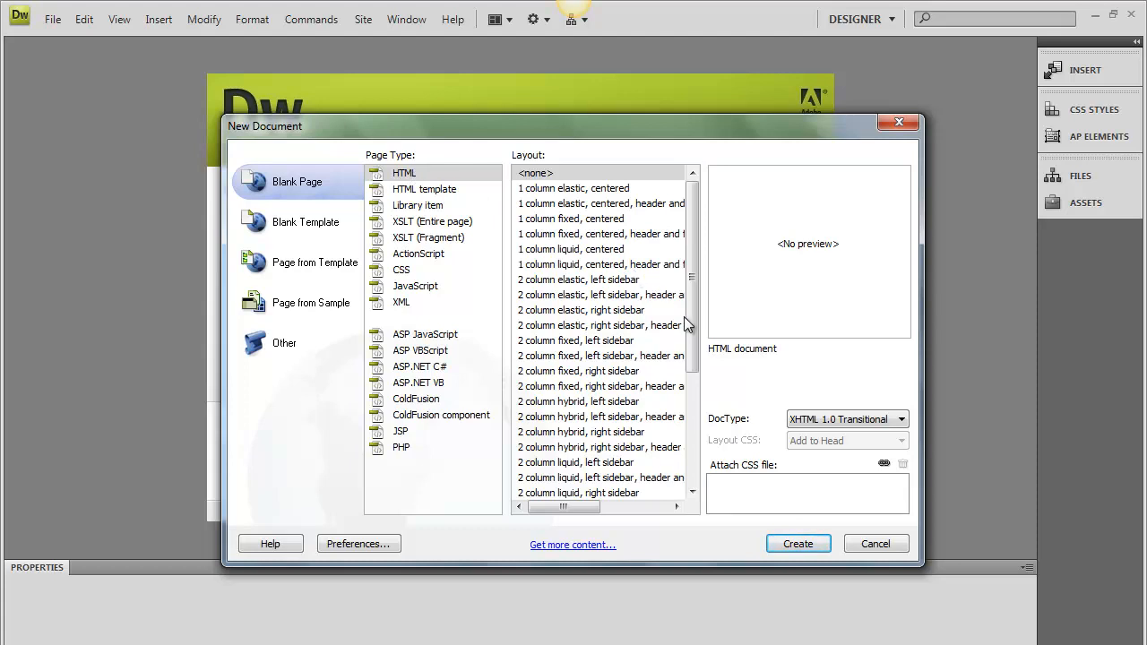
drag(692, 327, 690, 355)
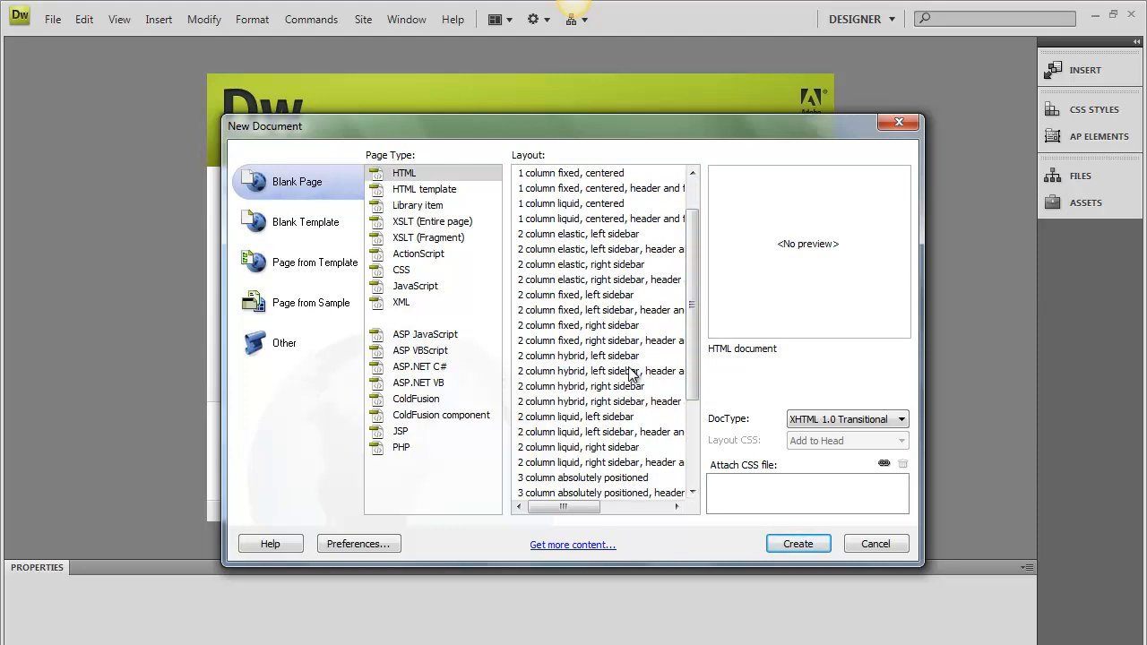
drag(698, 391, 697, 400)
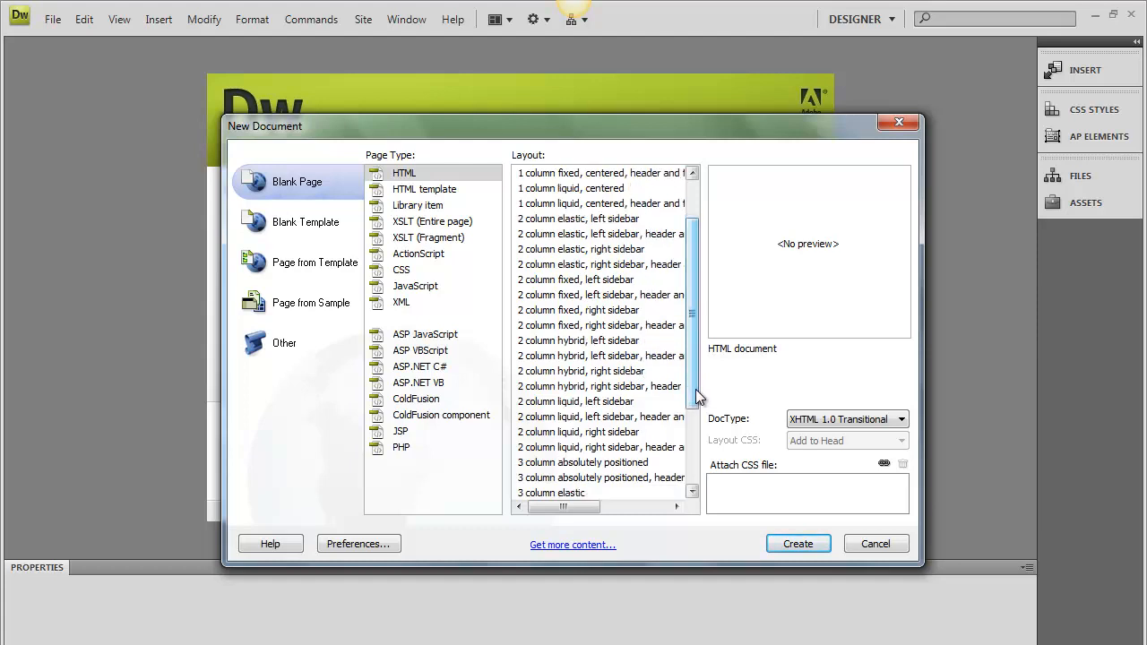
click(619, 357)
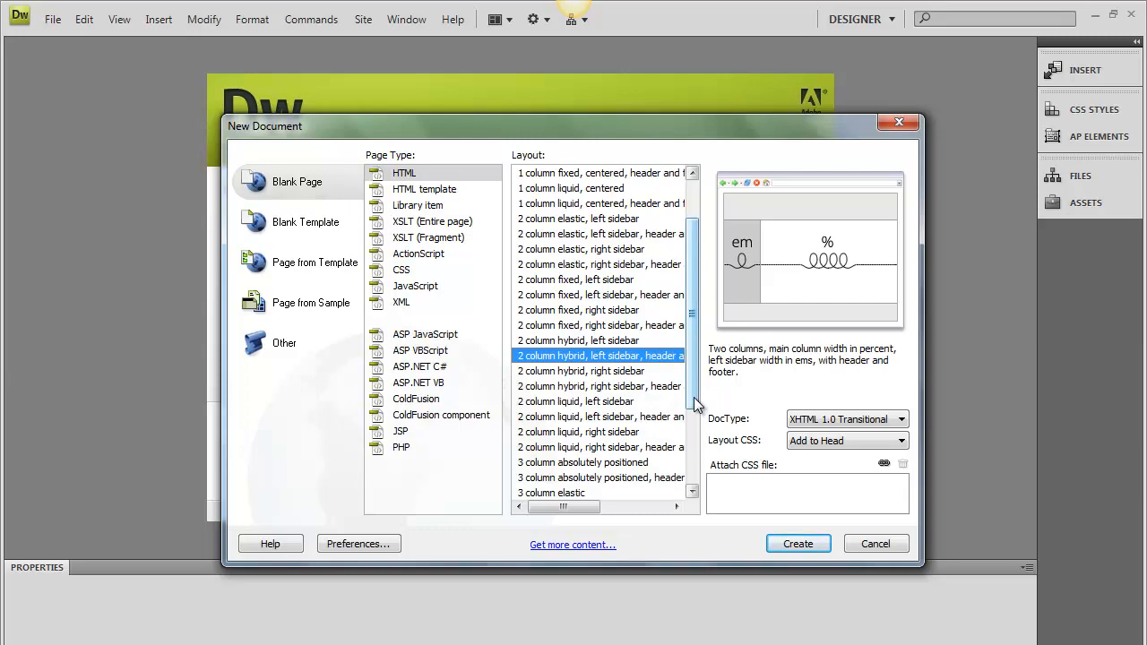
Step: Consult the lesson slides up to Selecting CSS Continued and return to the new document settings in Dreamweaver
click(260, 642)
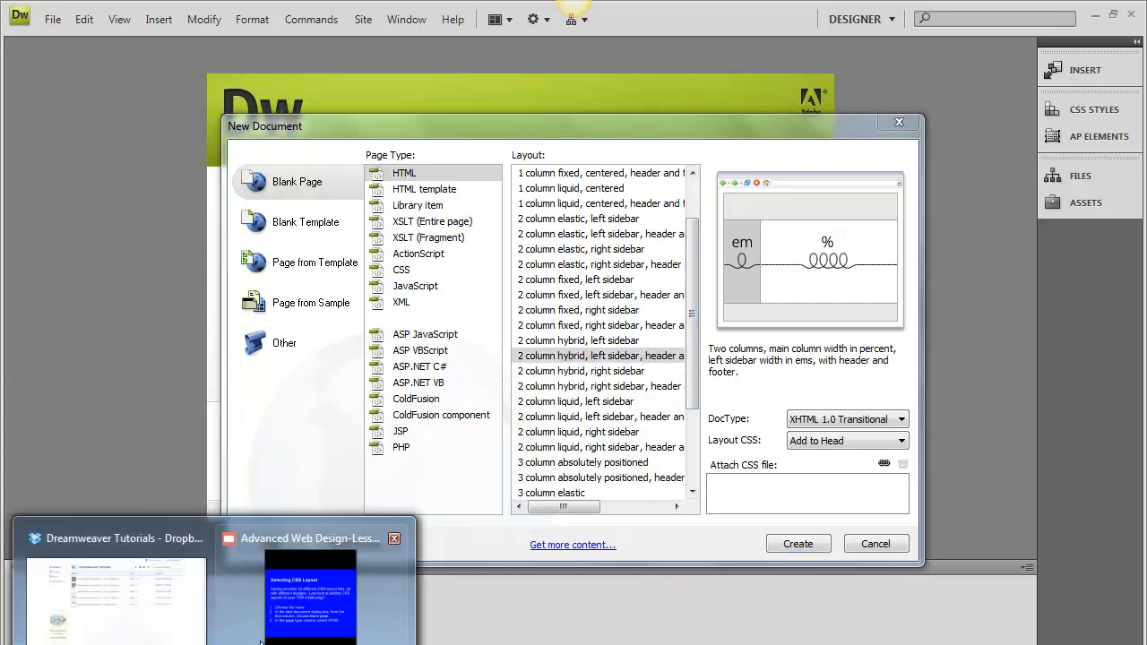
mouse_move(297, 613)
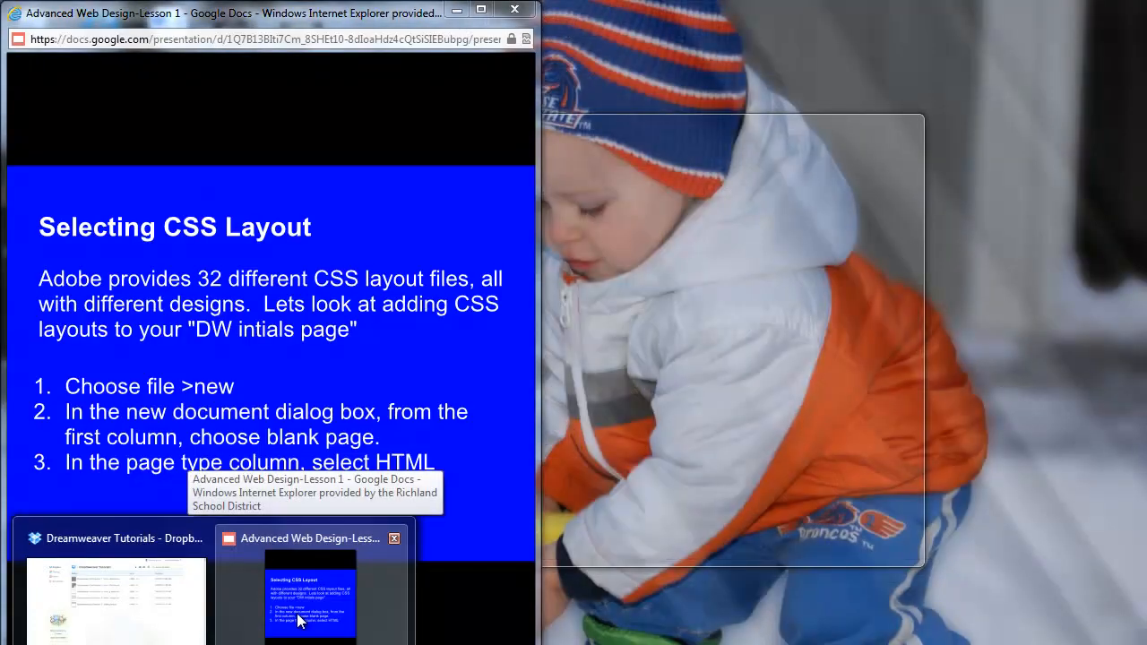
click(297, 613)
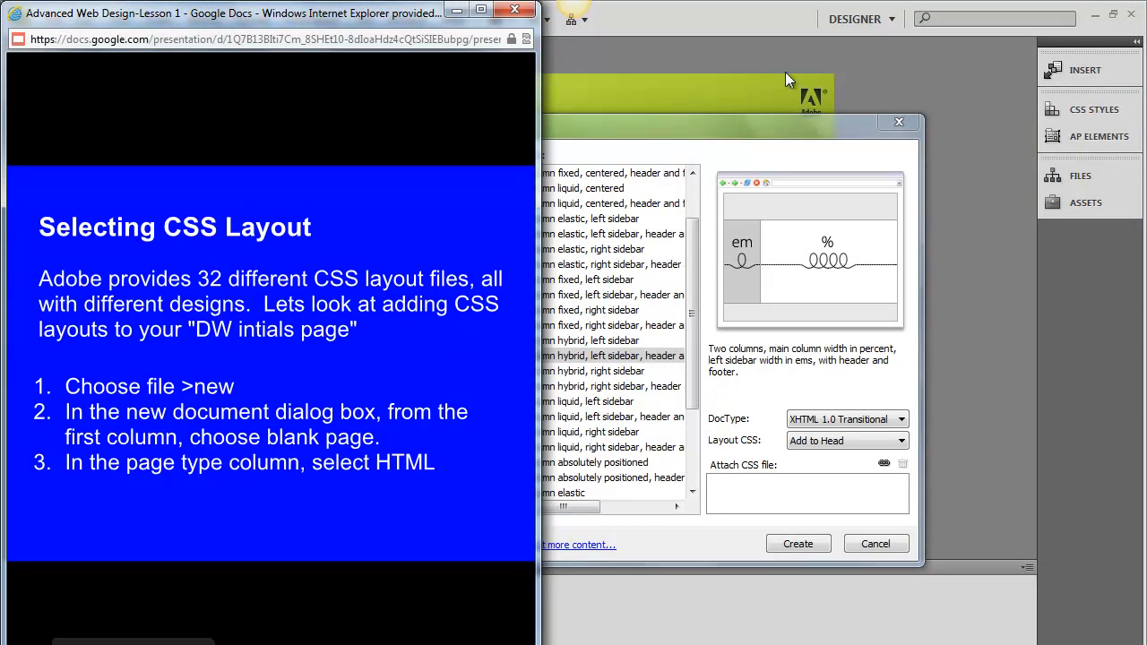
click(750, 28)
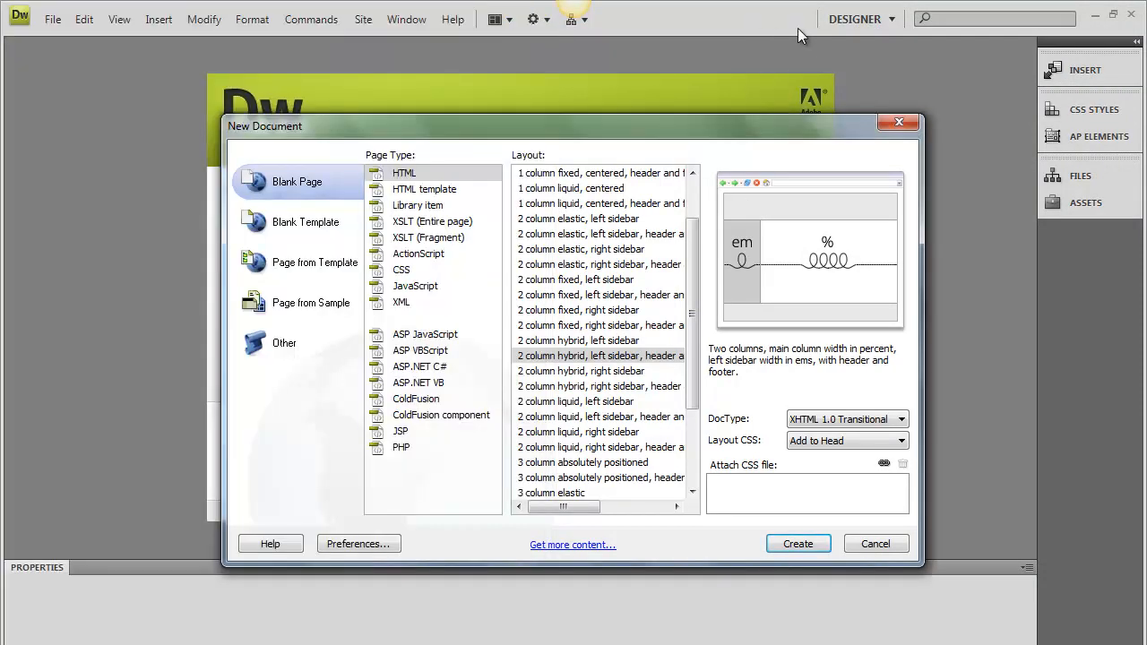
click(1113, 16)
click(214, 644)
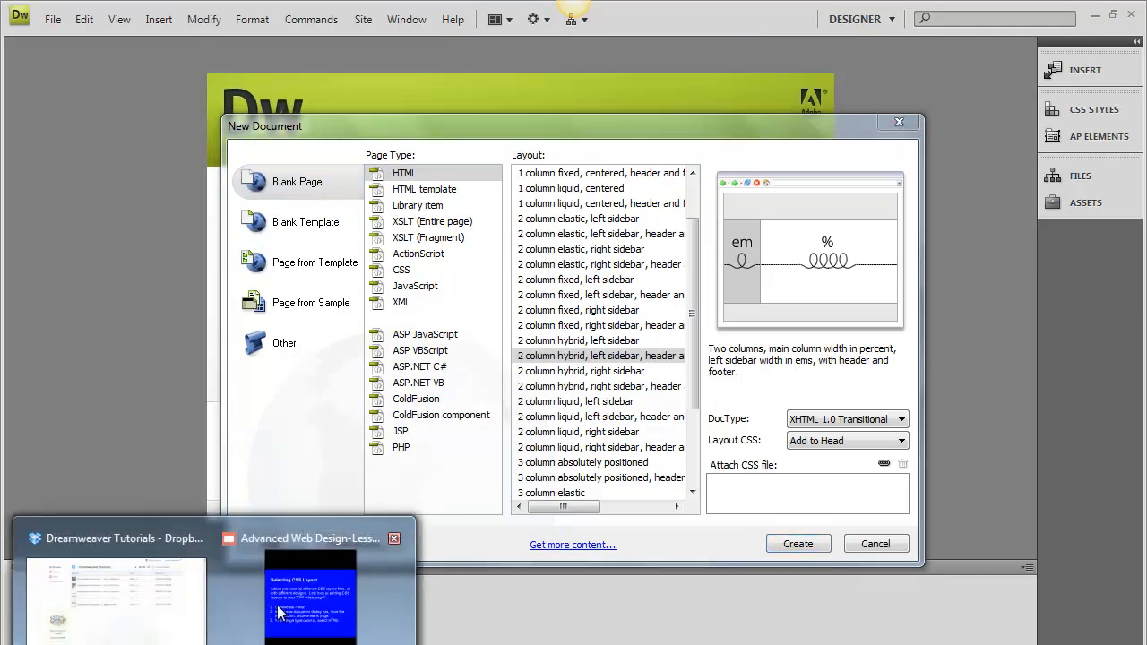
click(280, 612)
click(231, 507)
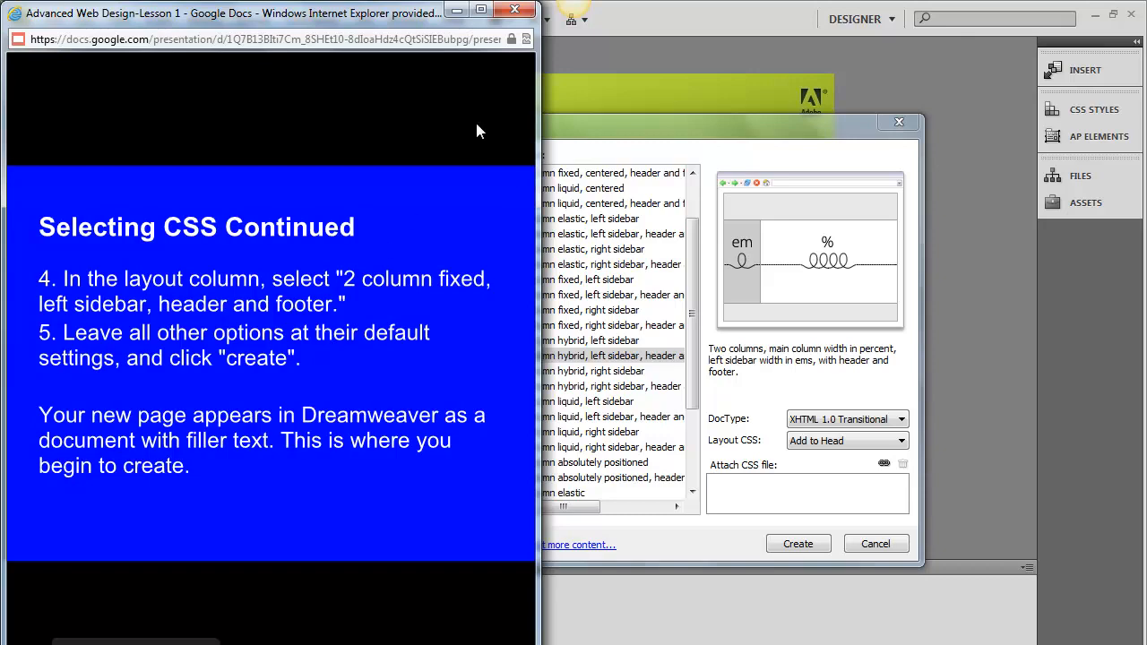
click(456, 11)
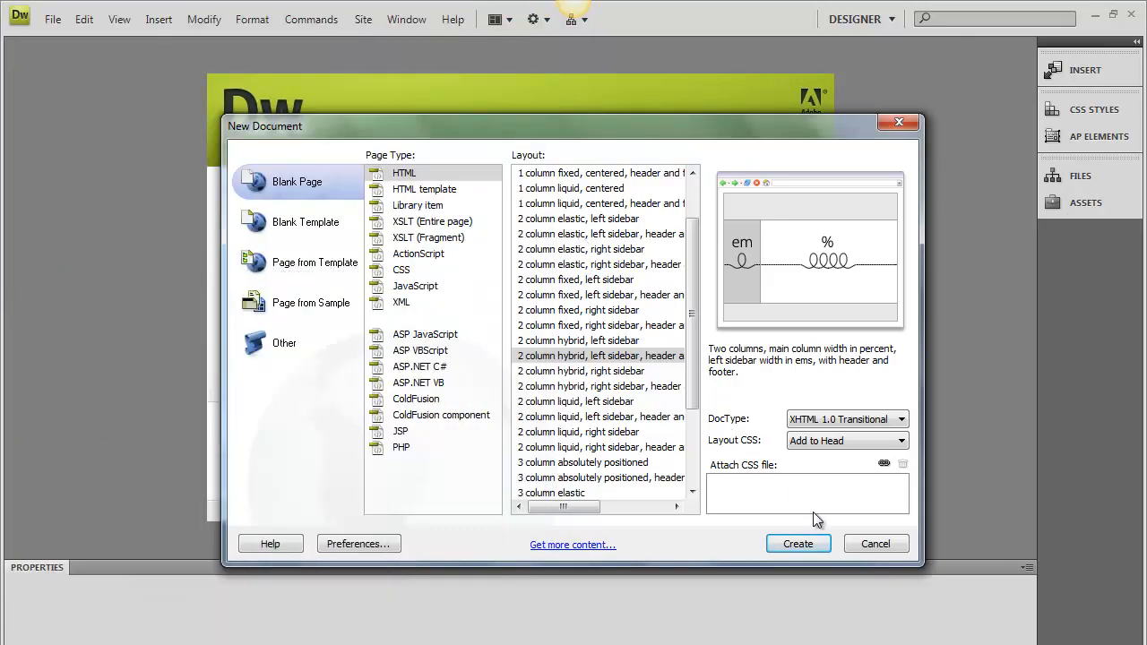
Step: Create the page with the selected layout and look through its filler content
click(823, 547)
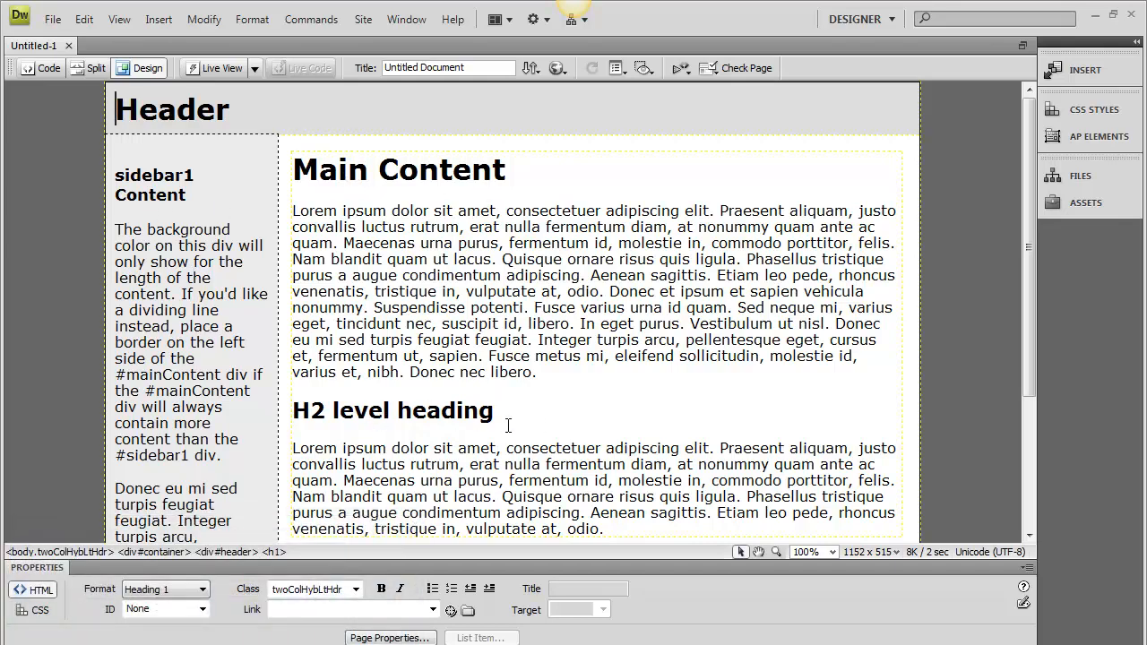
drag(1032, 360, 1039, 410)
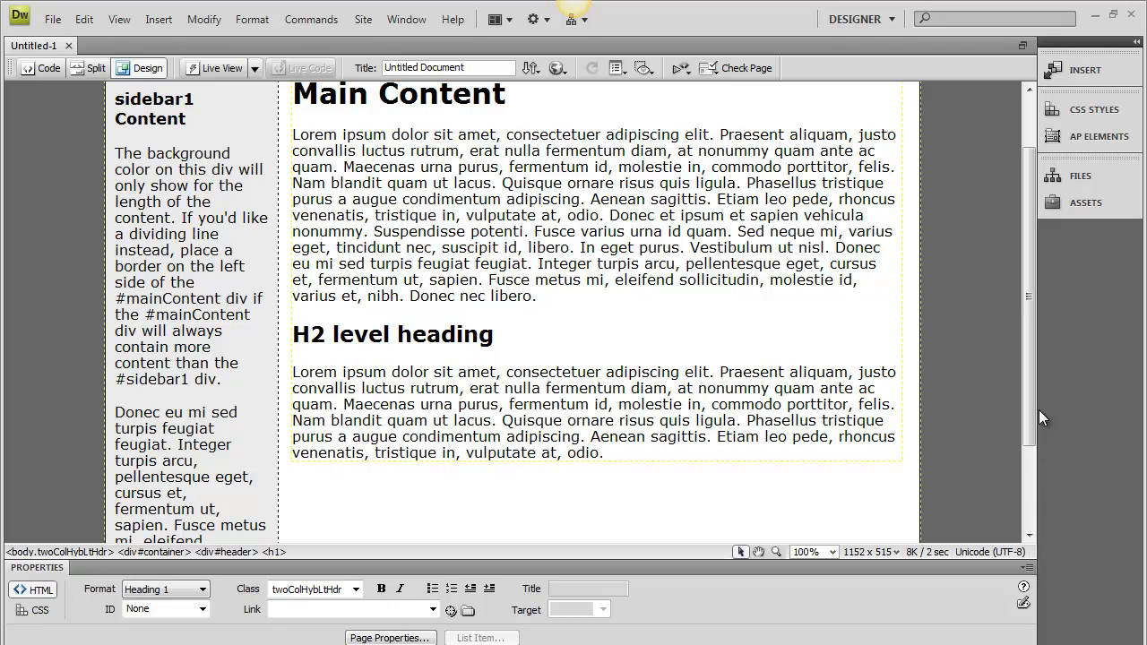
drag(1026, 413, 1033, 316)
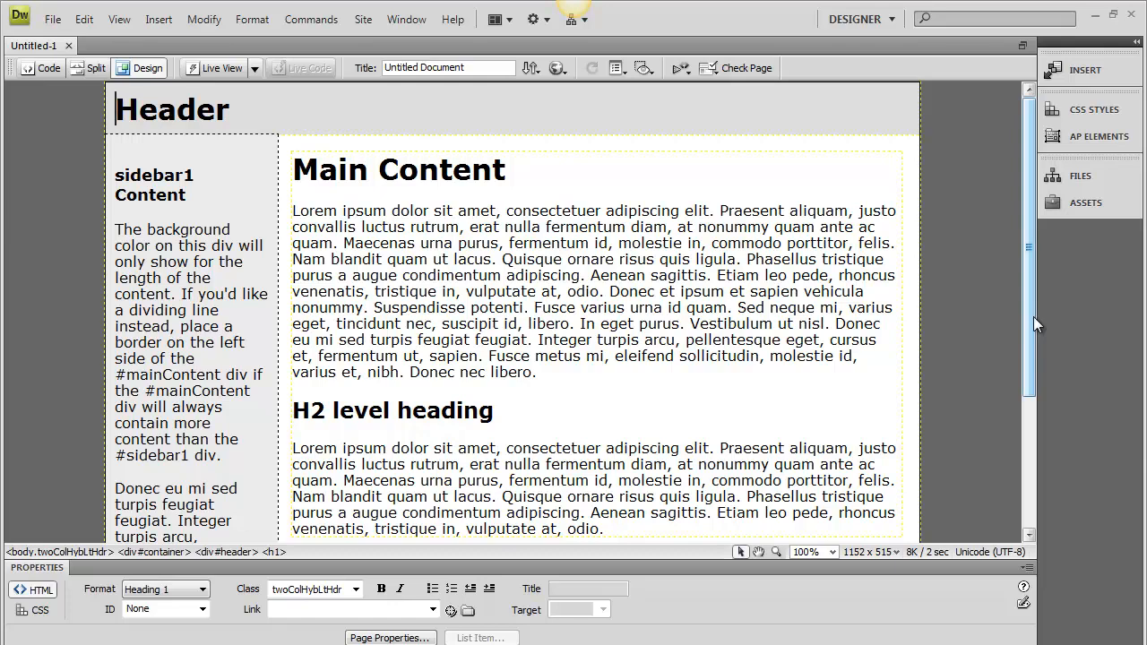
Step: Advance the lesson slides to the Saving a Page slide, read it, and return to Dreamweaver
mouse_move(135, 643)
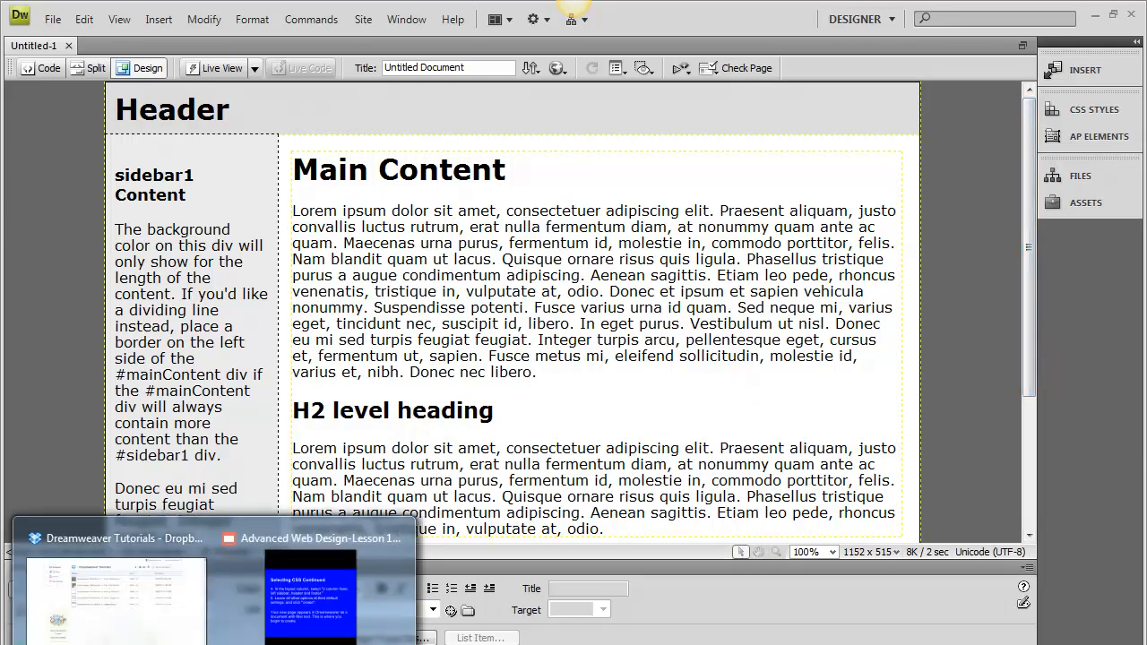
click(321, 627)
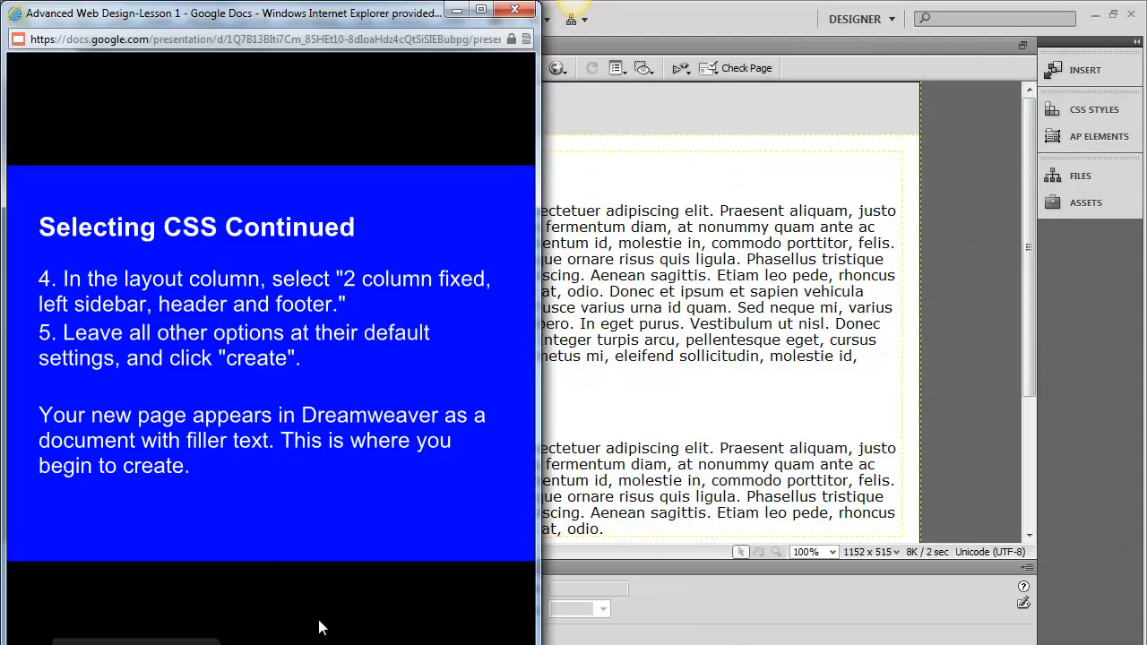
click(392, 476)
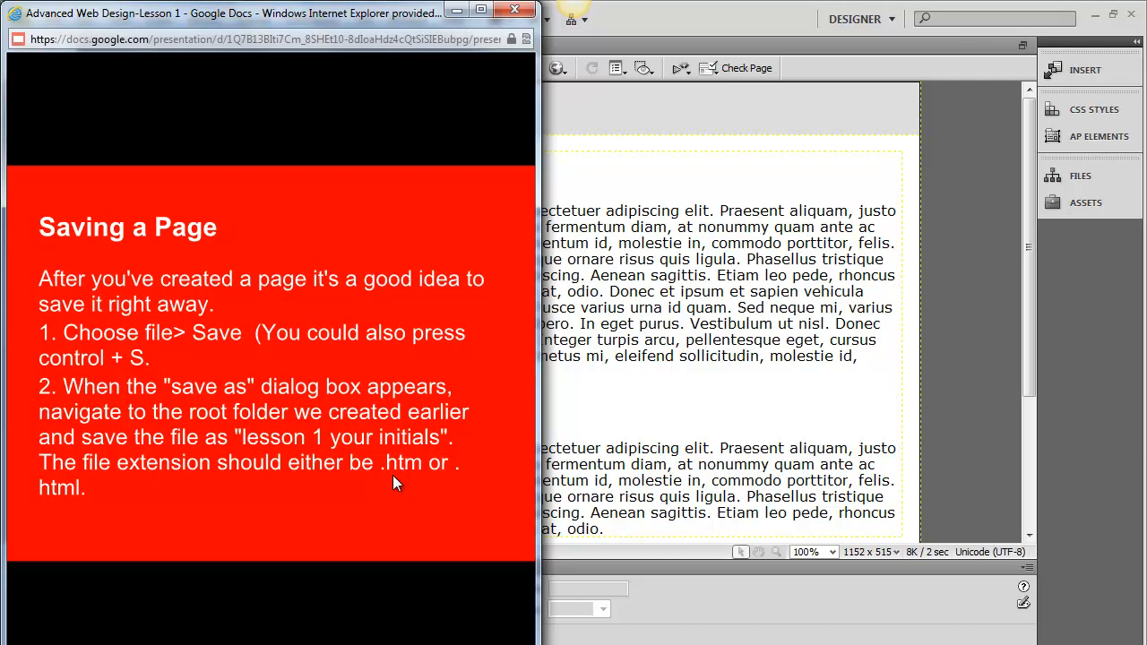
click(457, 10)
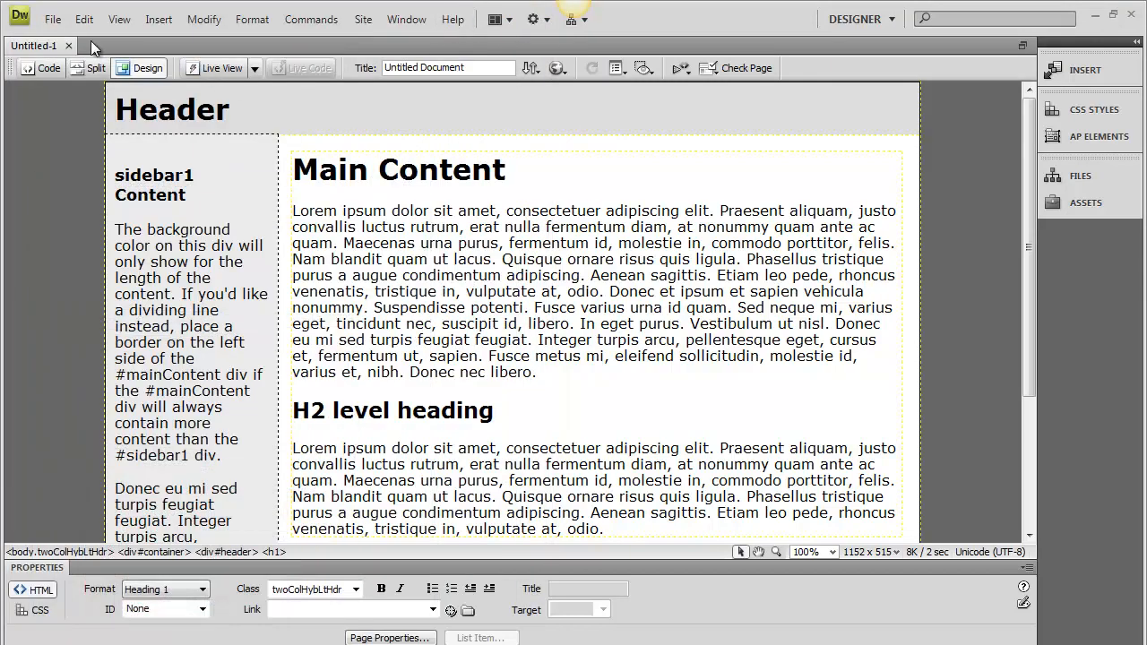
Step: Save the new page as lesson1fm in the DWfmroot folder of the DWfm site
click(53, 20)
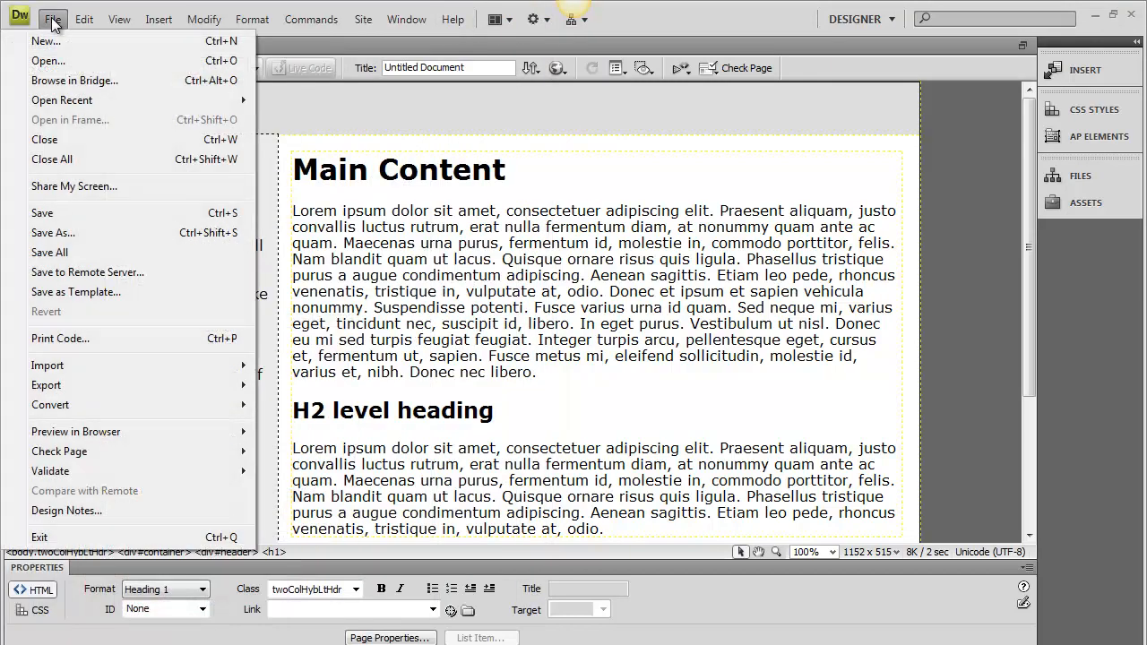
click(48, 213)
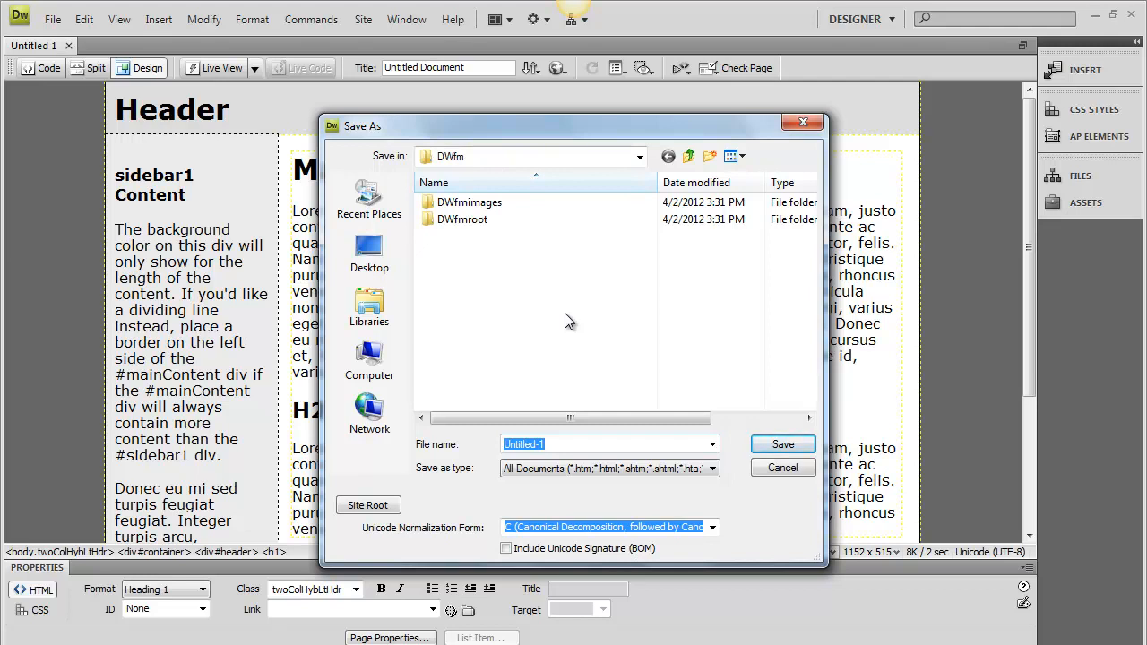
double_click(486, 225)
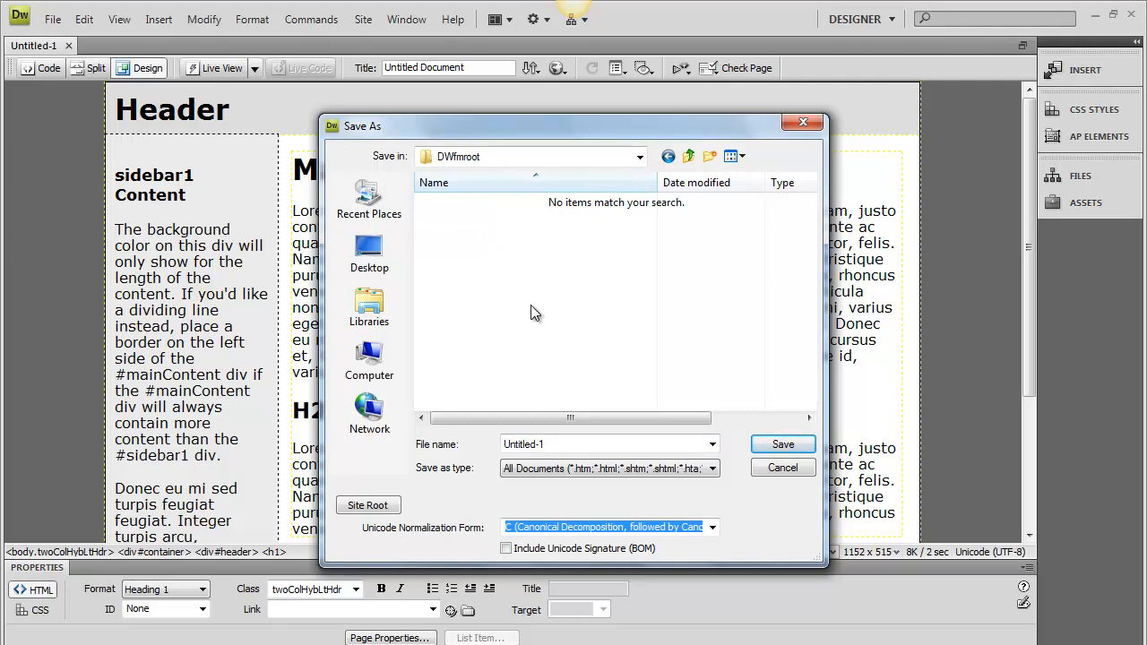
double_click(543, 444)
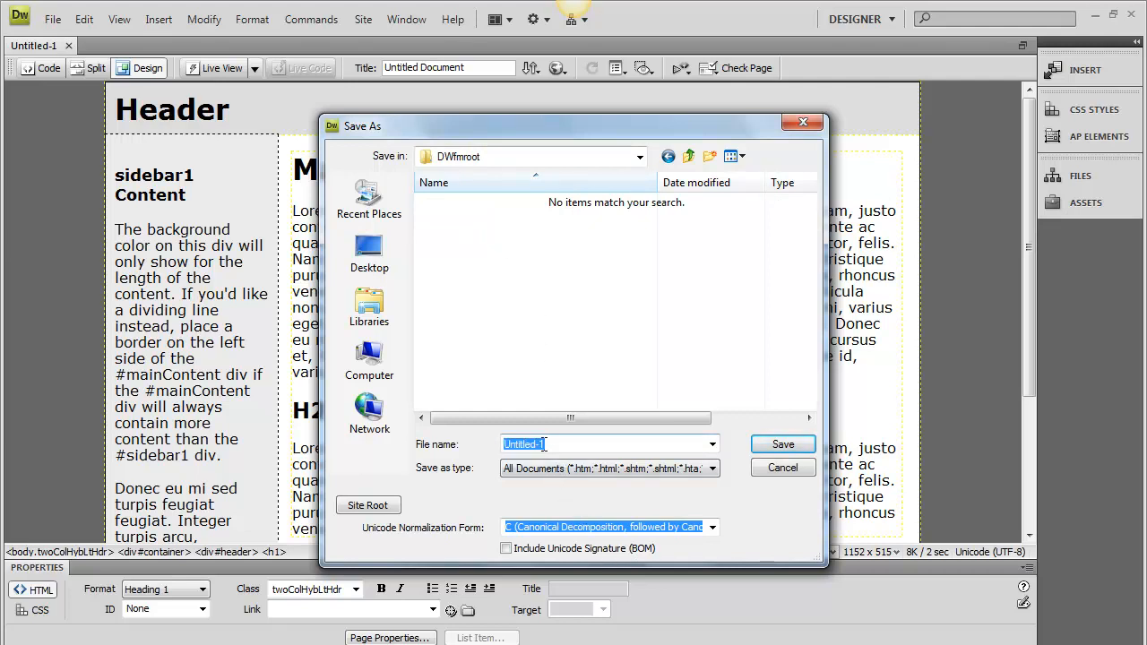
text(le)
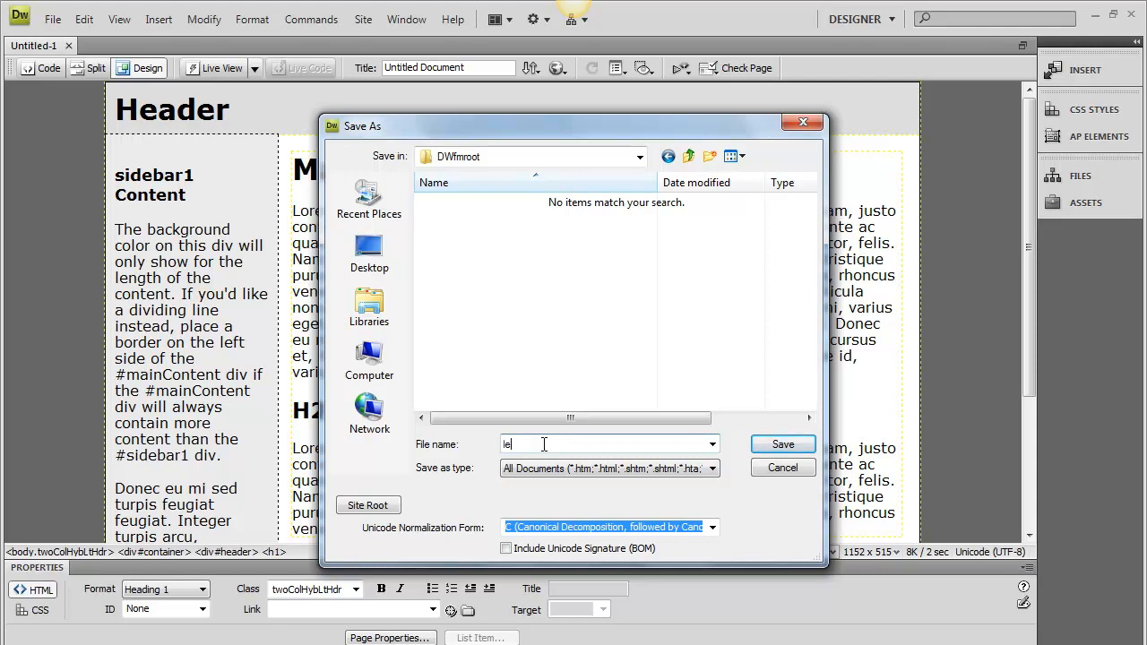
text(sson1fm)
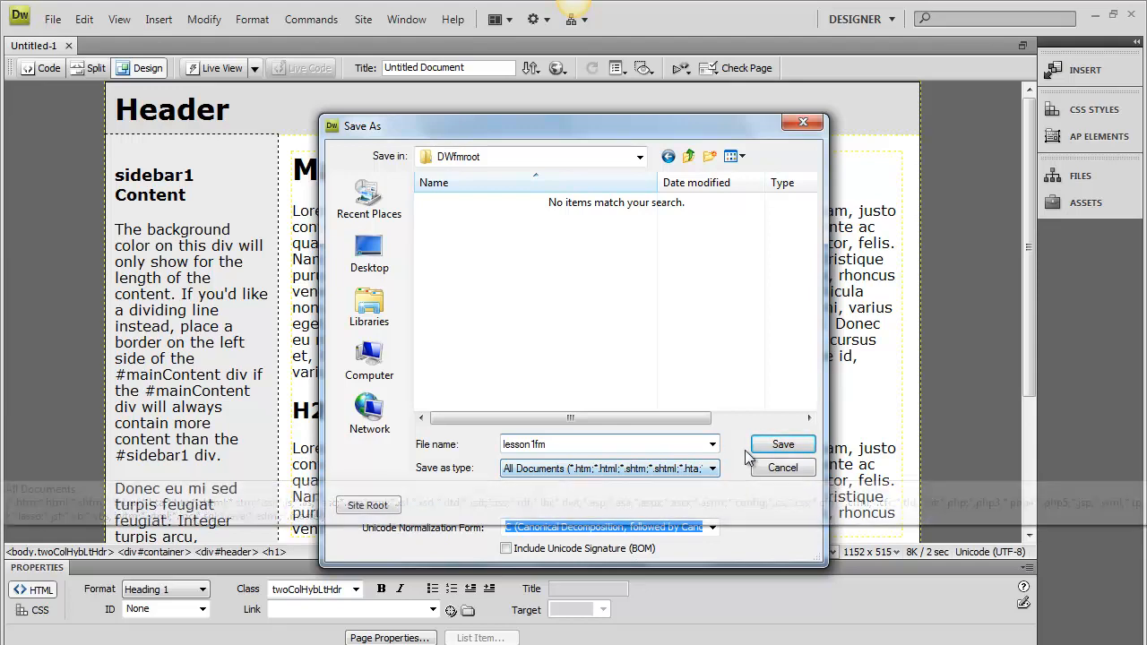
click(782, 445)
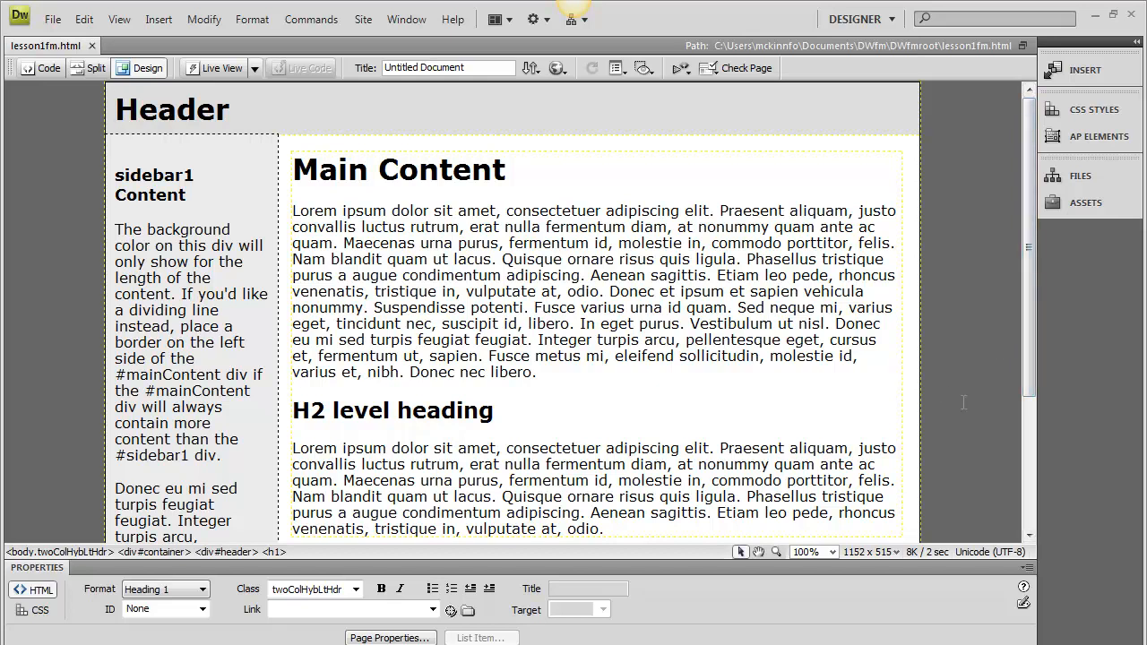
mouse_move(412, 644)
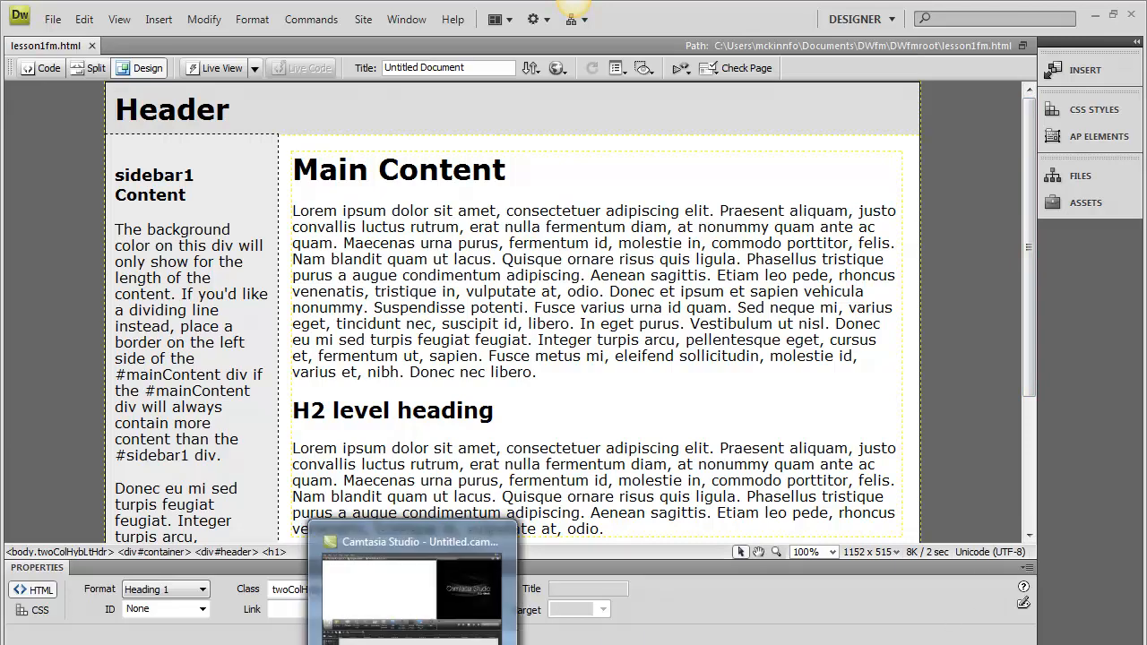
click(335, 644)
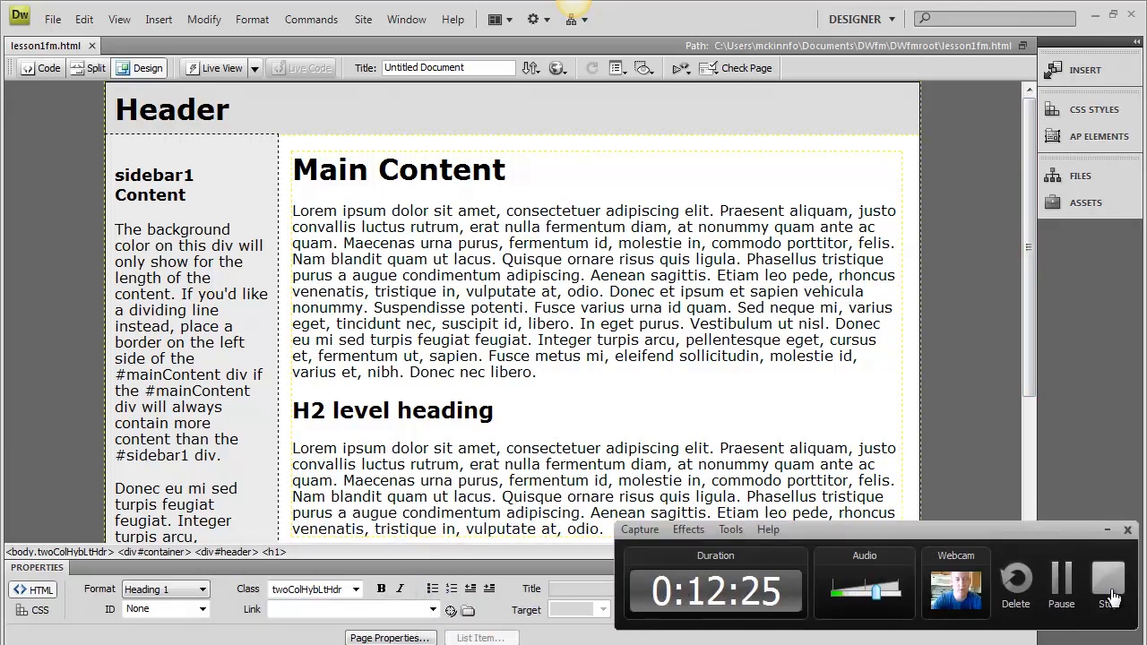